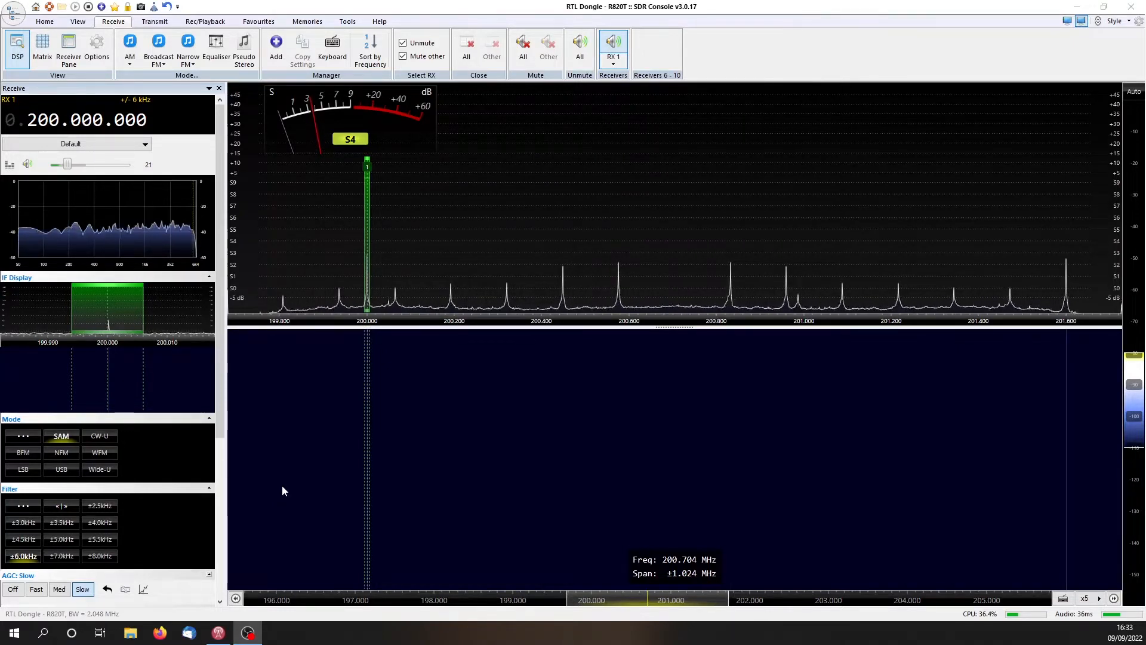
Step: Lower the receiver volume to 7 and tune the receiver to 300.000.000
left_click_drag(68, 163, 56, 164)
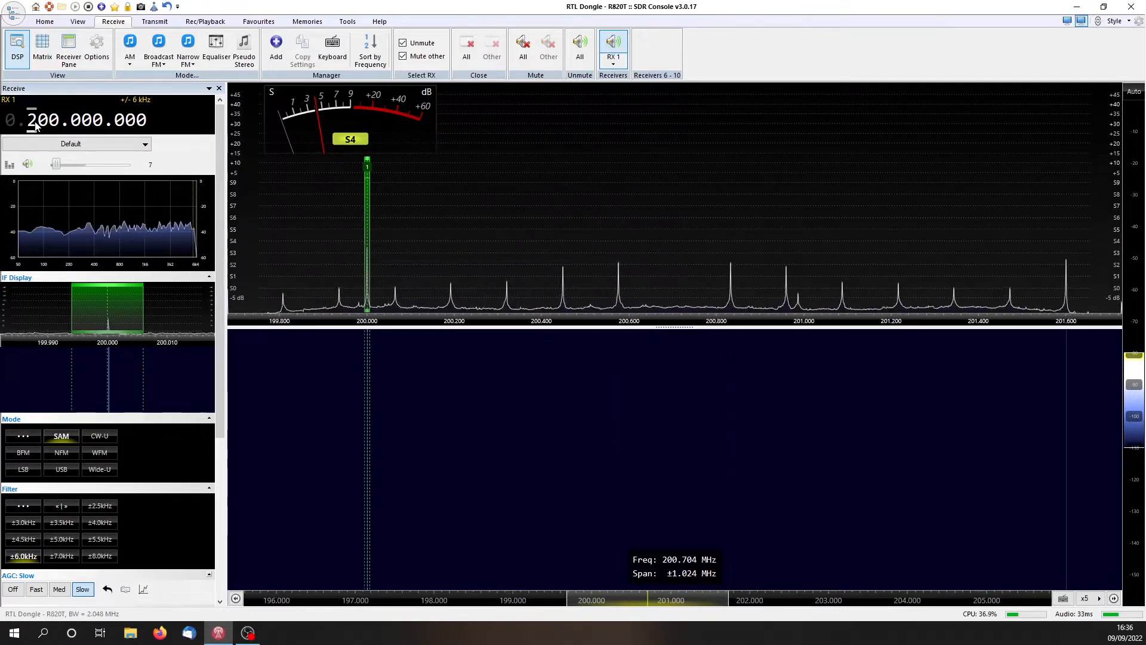
scroll(35, 125, "up", 1)
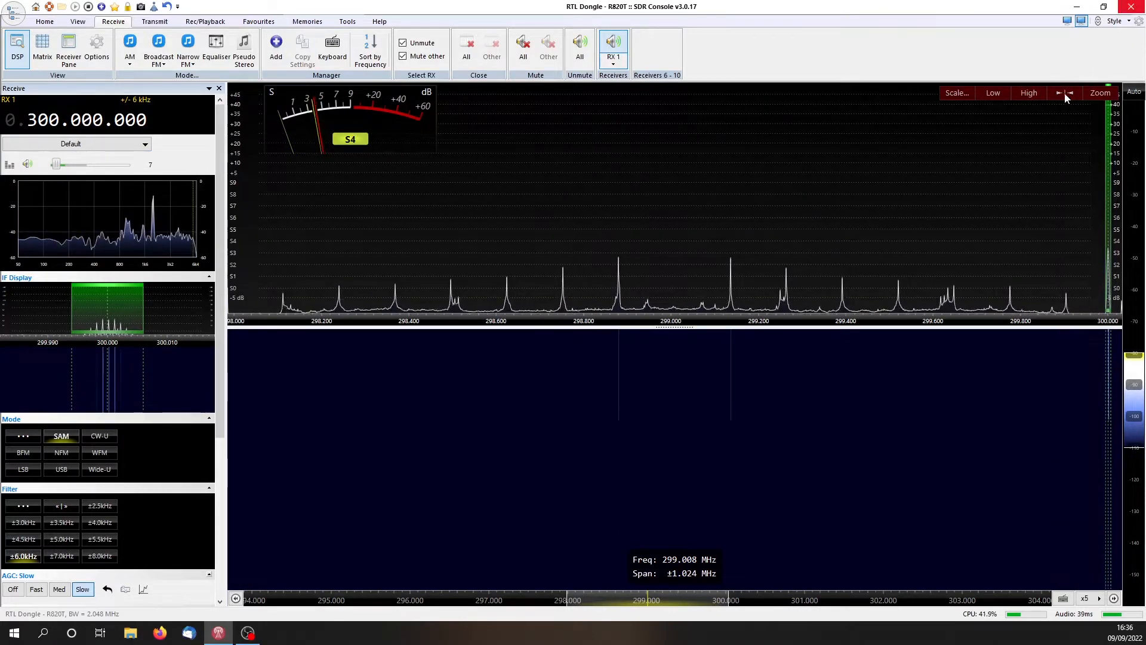
Step: Zoom the spectrum around 300 MHz to a span of ±7.605 kHz and switch the receiver to NFM mode
left_click(1100, 93)
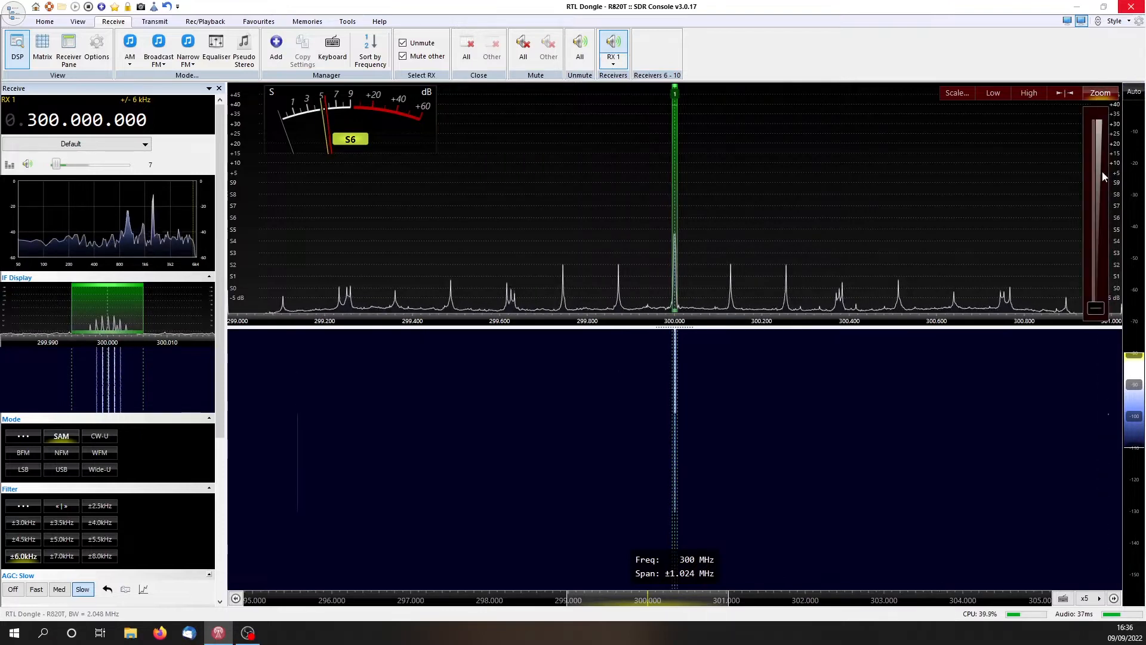
left_click_drag(1098, 308, 1092, 149)
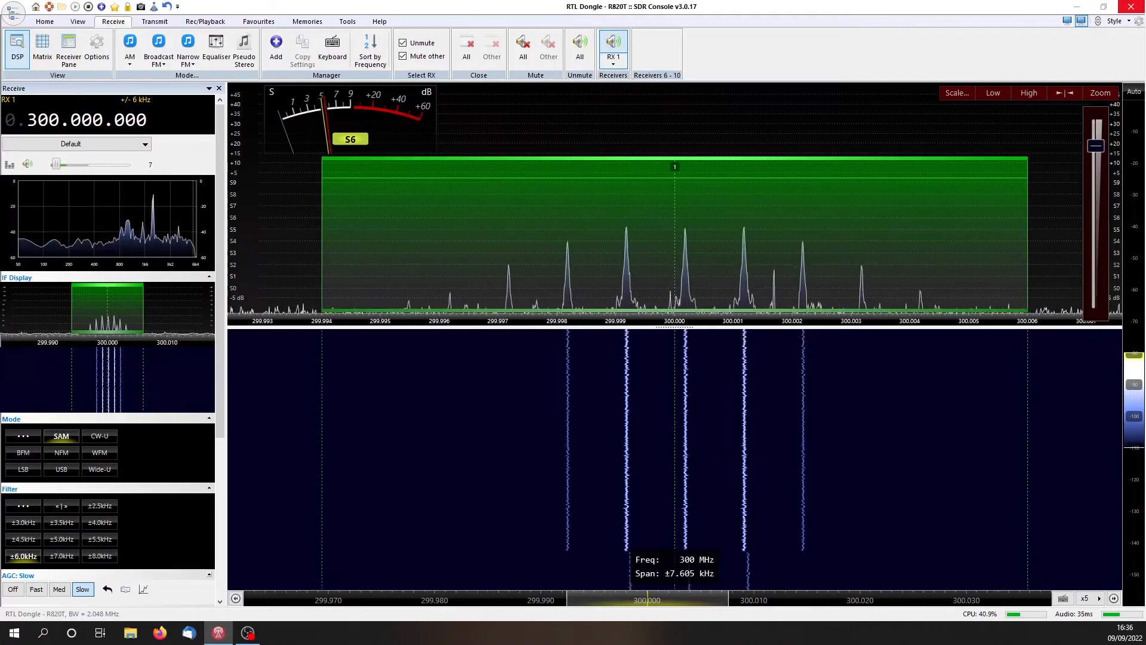
left_click(59, 452)
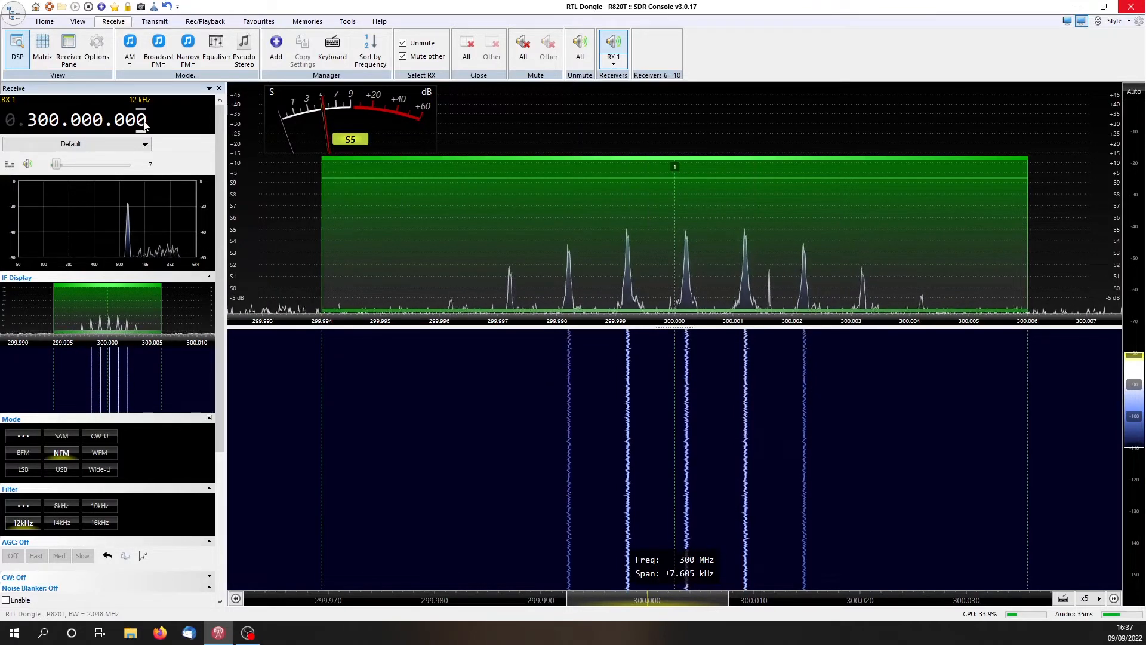
Step: Fine-tune the receiver to 300.000.200 so that its centre line sits on the middle signal peak
scroll(143, 124, "up", 12)
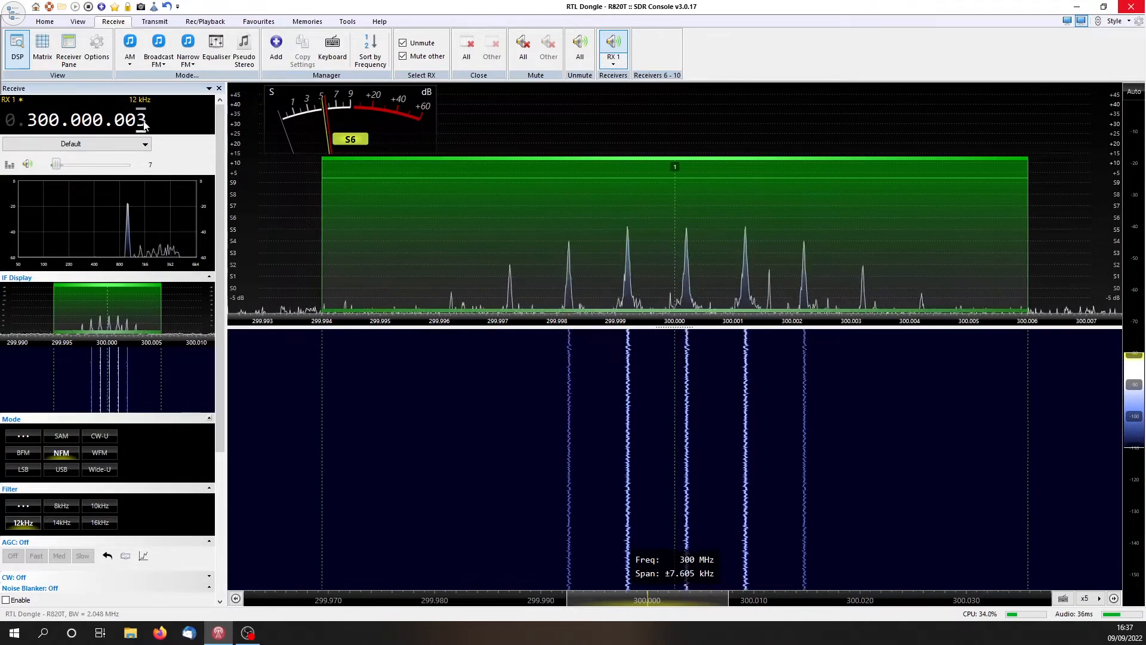
scroll(144, 124, "up", 3)
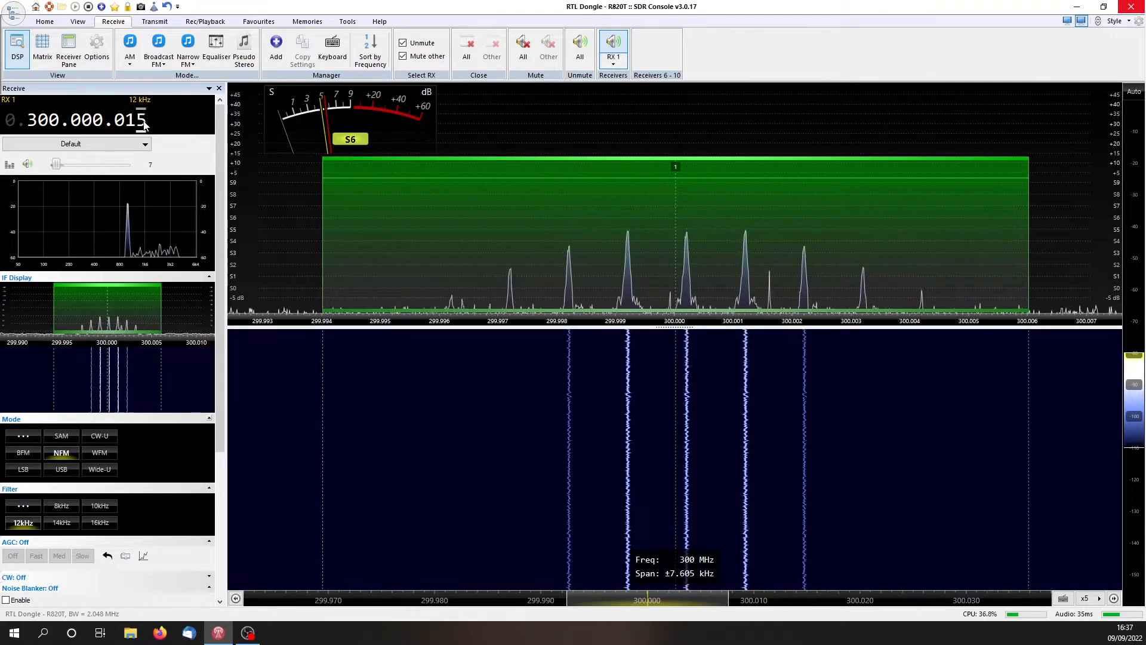
scroll(143, 121, "up", 9)
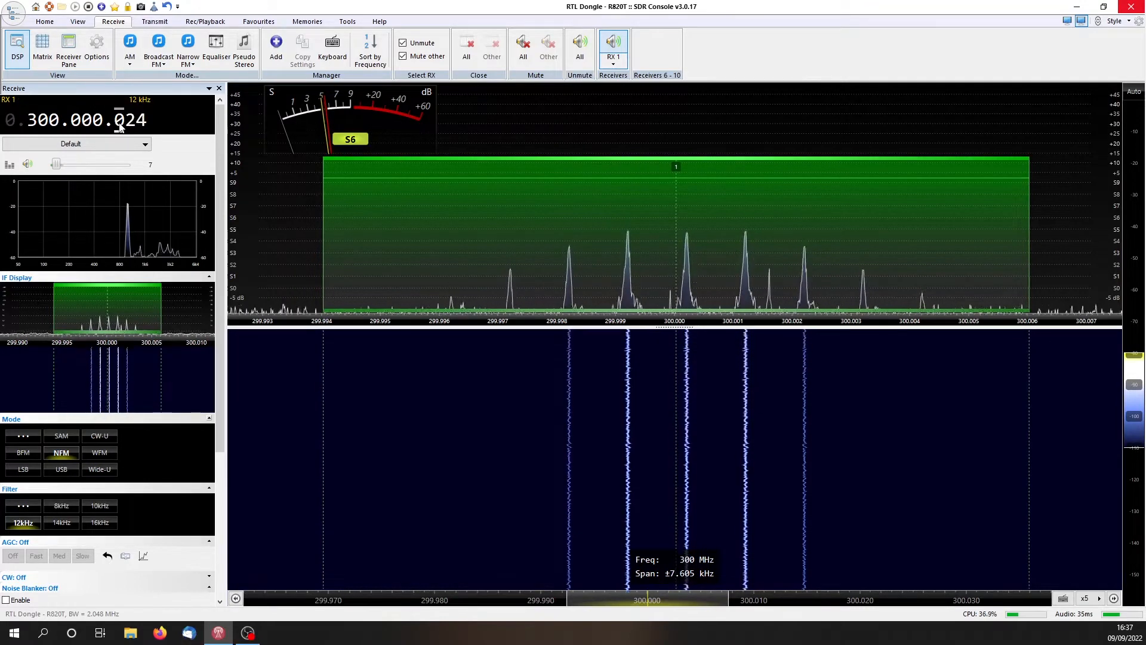
scroll(119, 125, "up", 2)
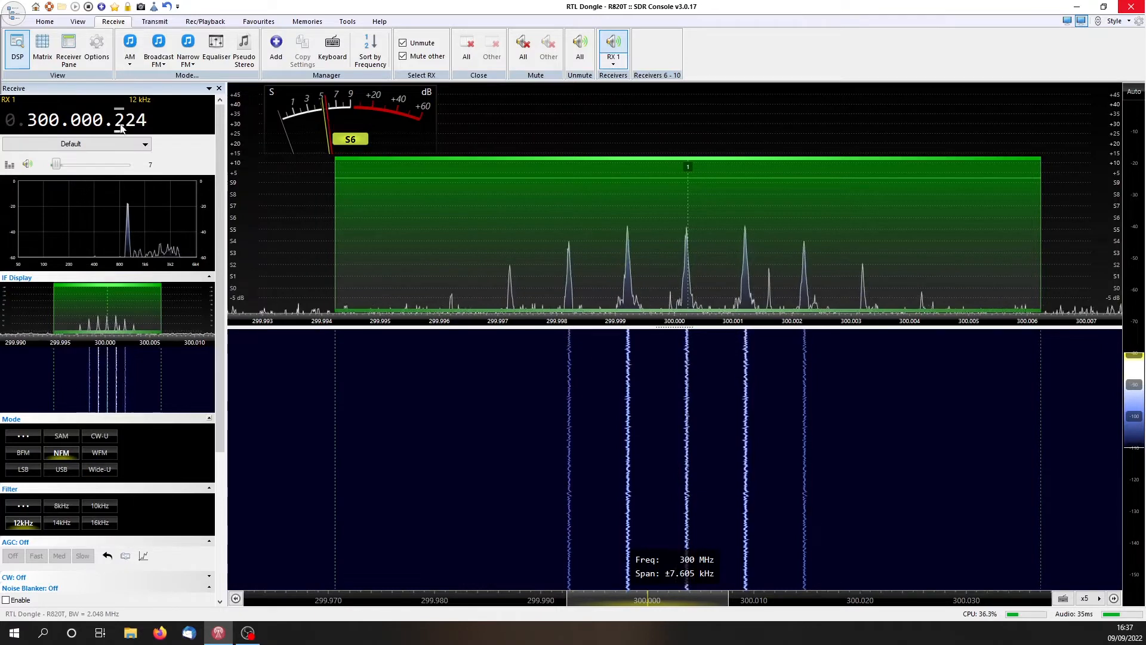
scroll(133, 122, "down", 2)
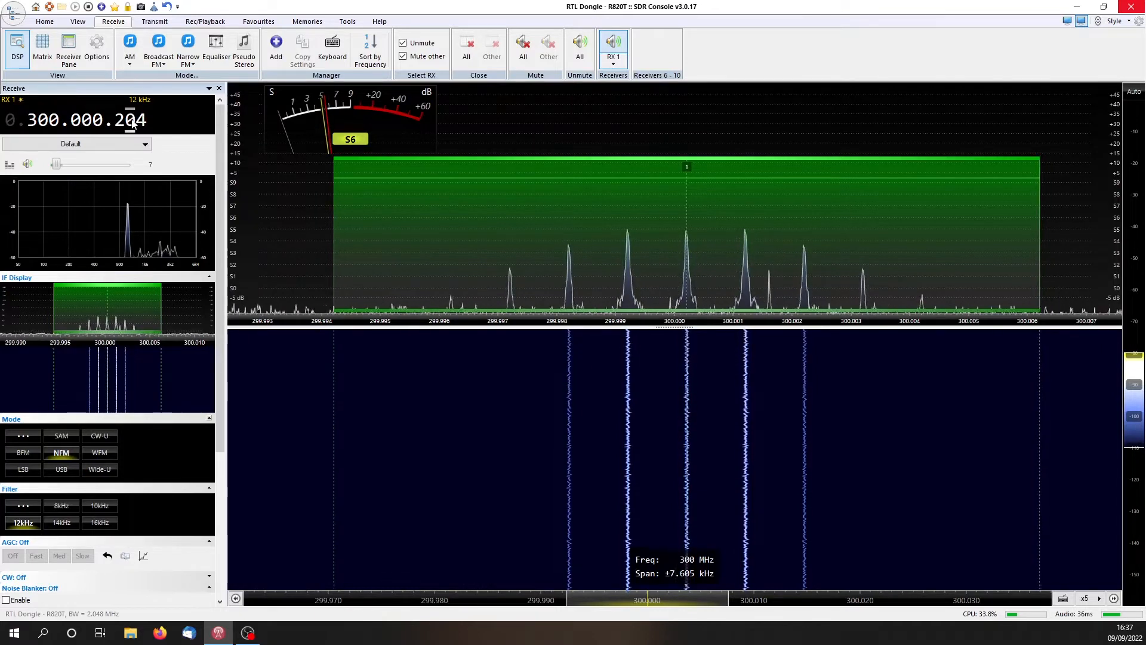
scroll(142, 124, "down", 1)
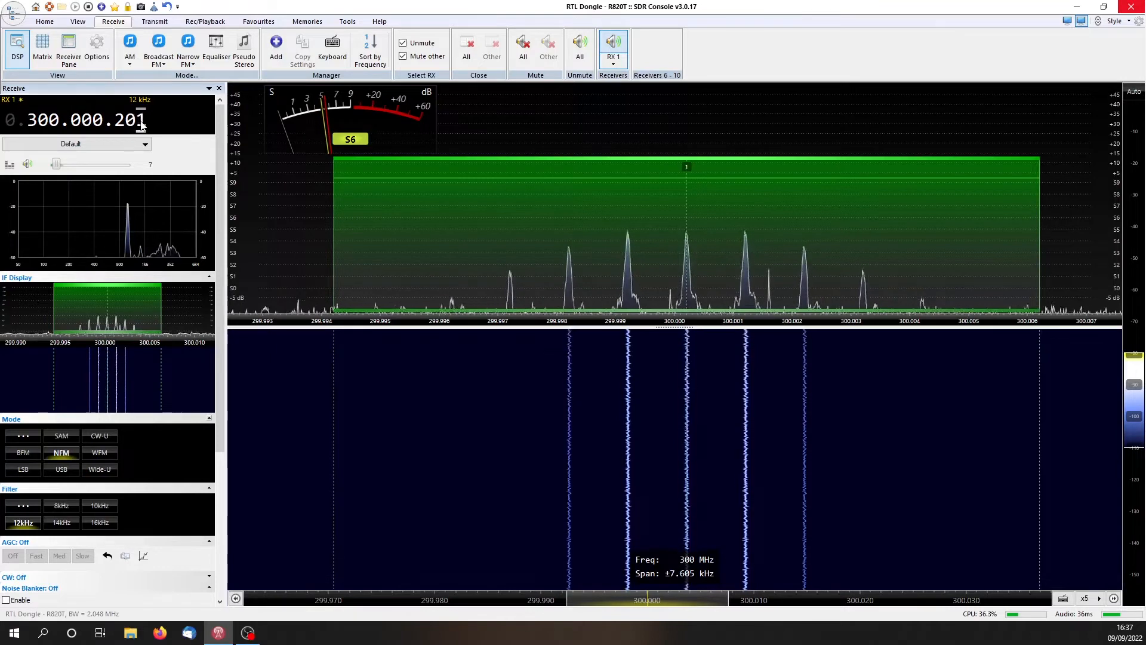
scroll(142, 124, "down", 1)
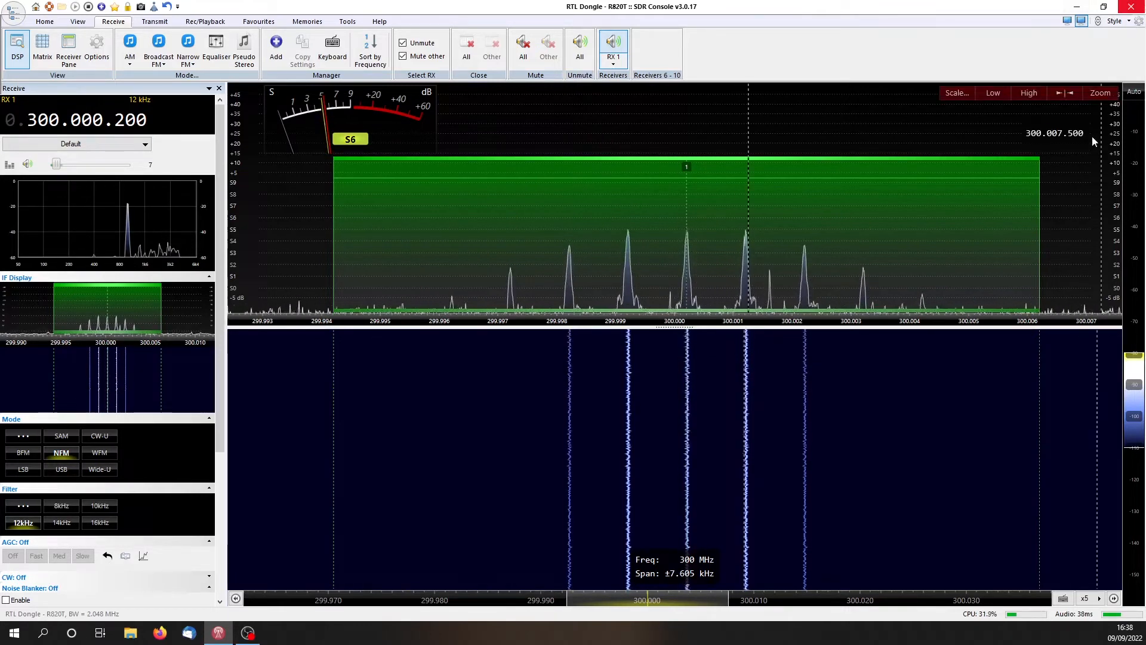
Step: Change the signal level scale to dBm and retune the receiver to 300.000.000
left_click(956, 93)
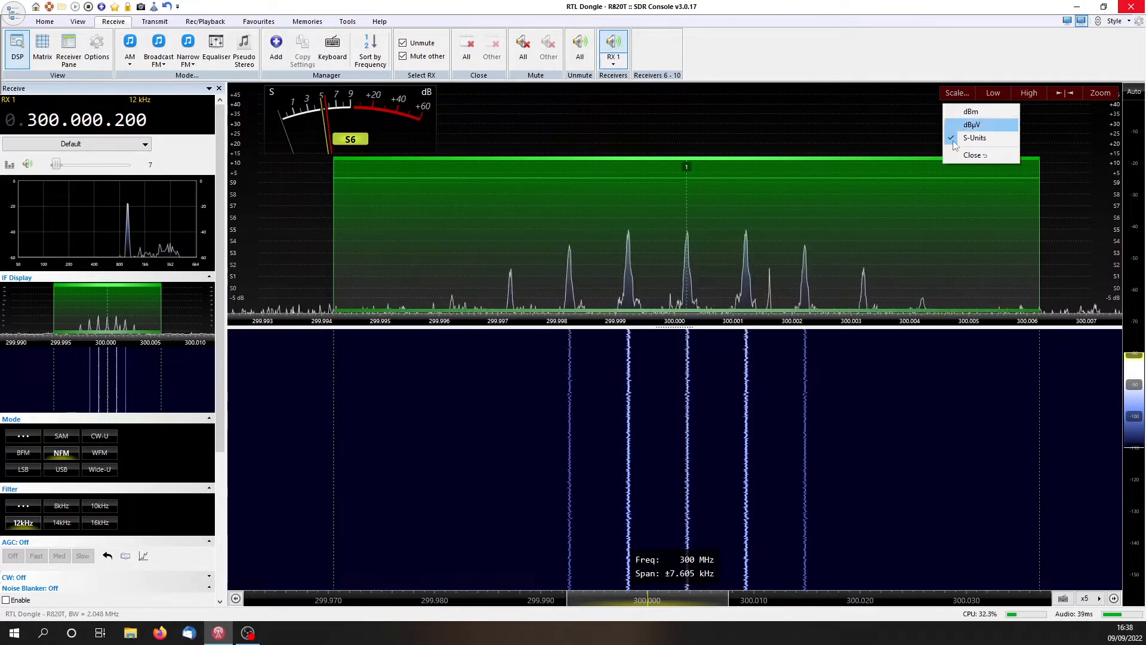
left_click(971, 112)
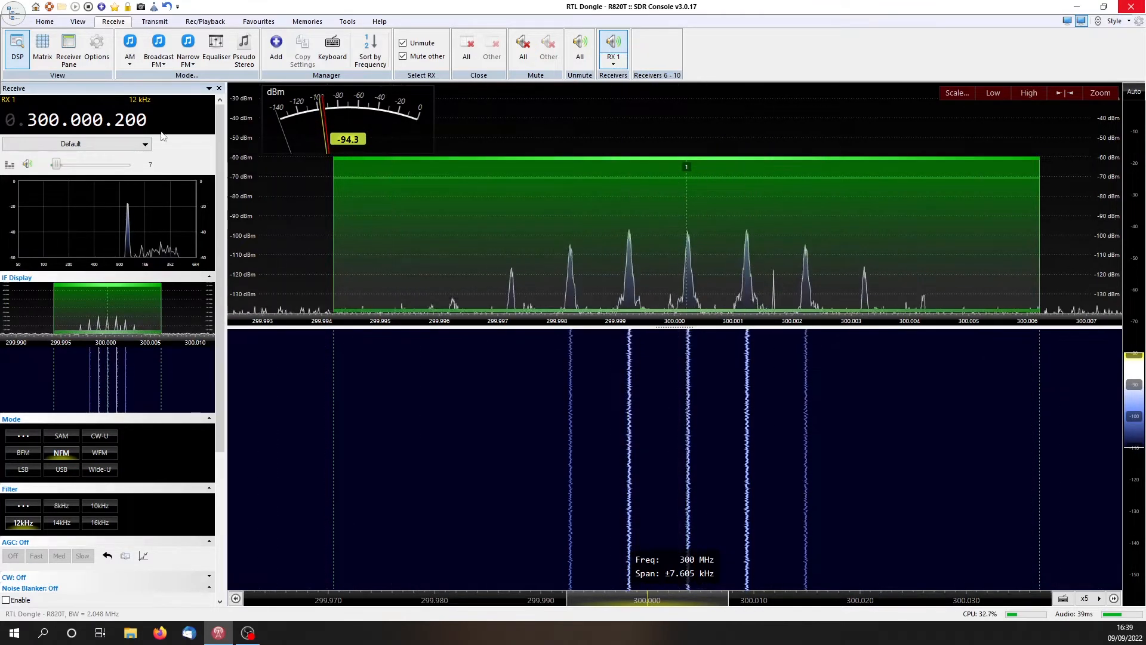
scroll(120, 126, "down", 1)
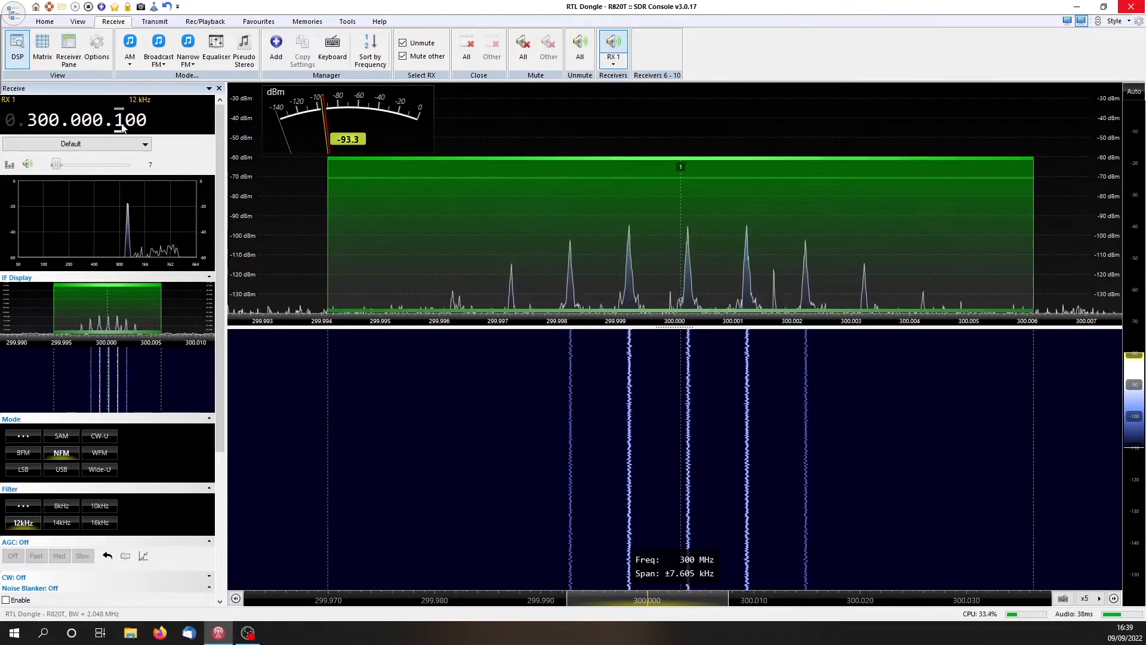
scroll(122, 127, "down", 1)
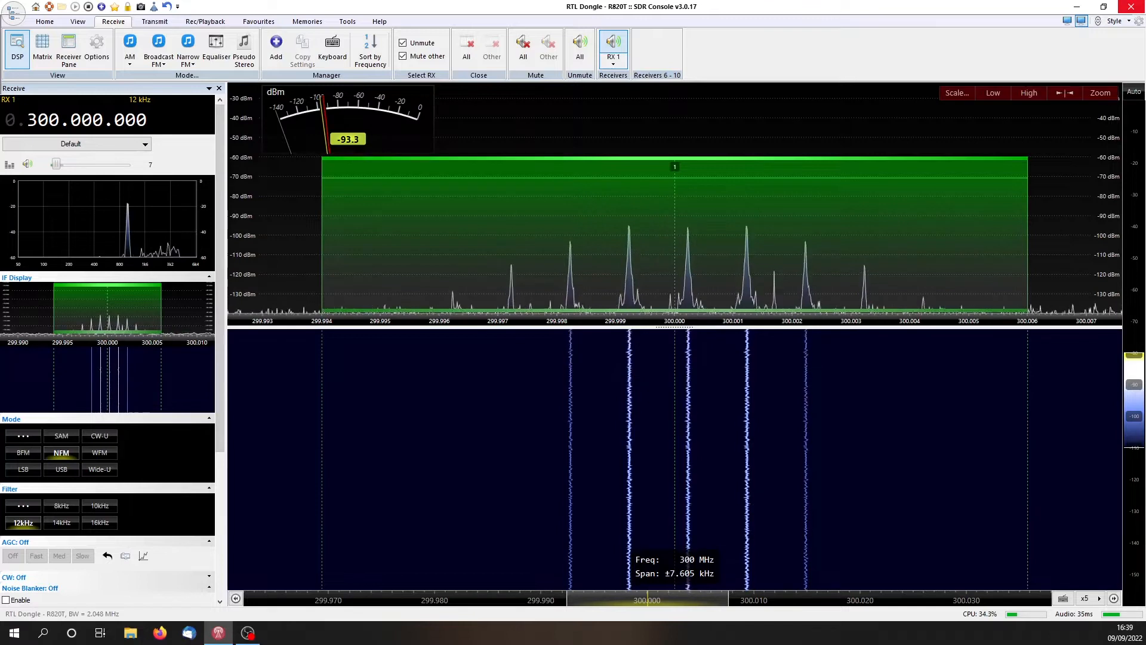
left_click(49, 22)
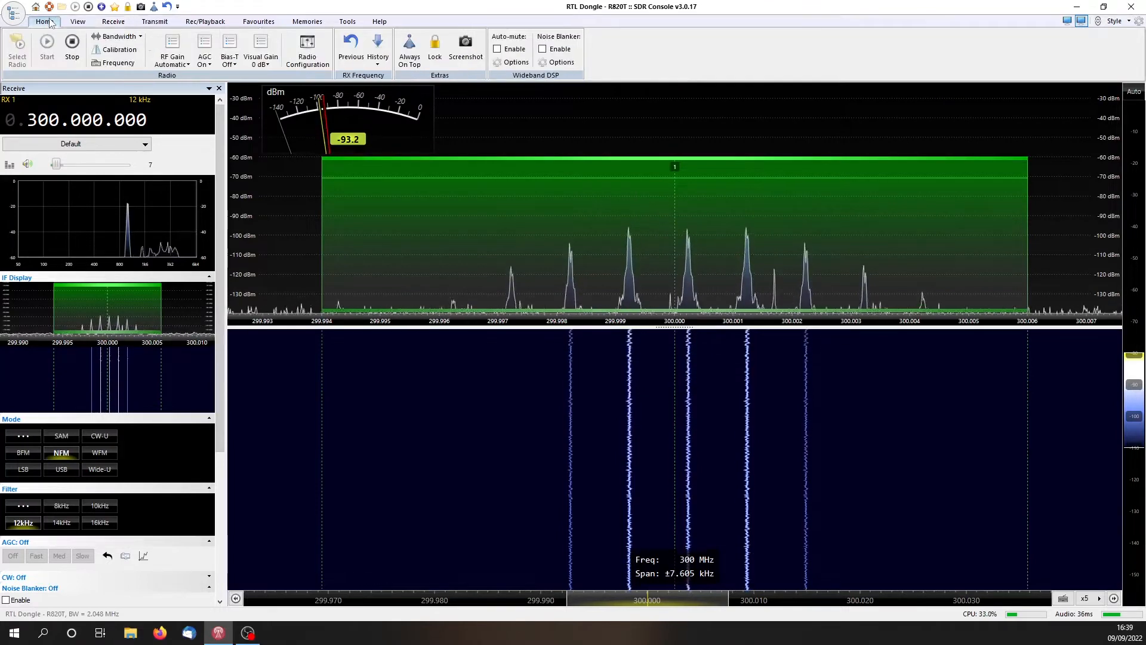
left_click(122, 55)
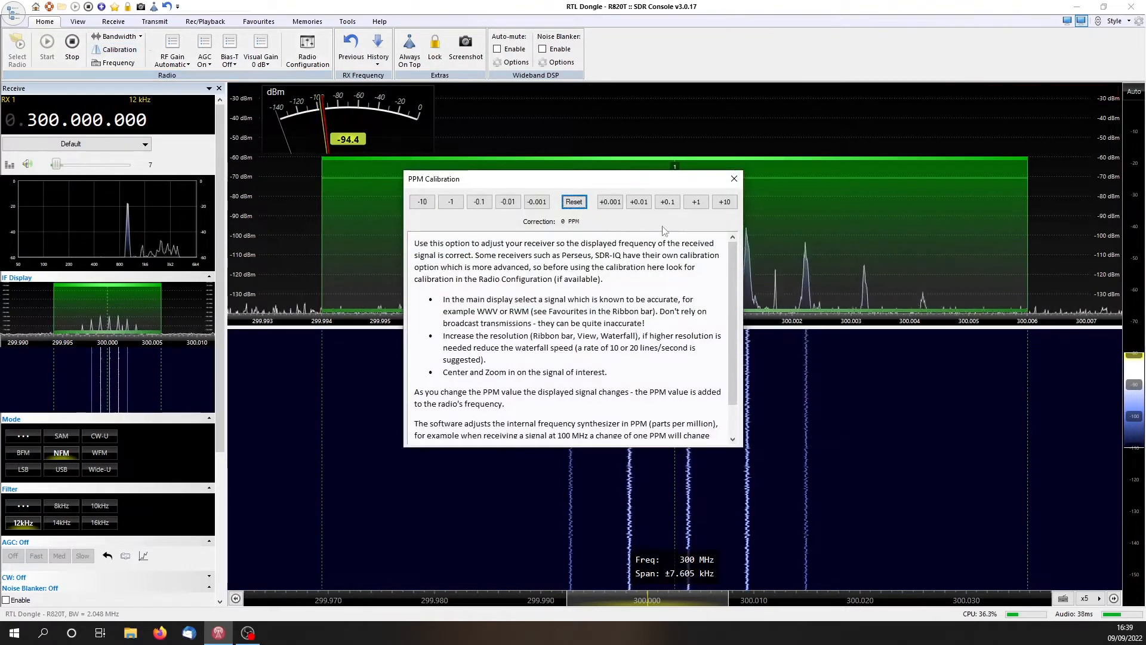
left_click(734, 178)
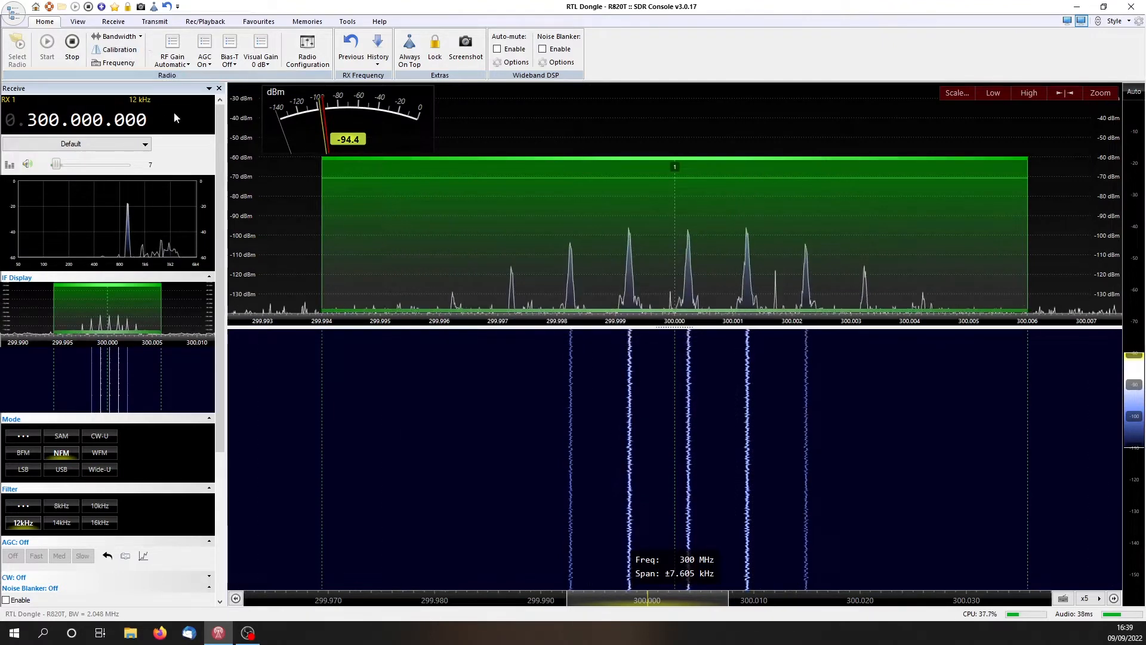
Step: Try corrections of 100 PPM and 1 PPM in the RTL dongle's frequency calibration, and reset the correction to none
left_click(317, 49)
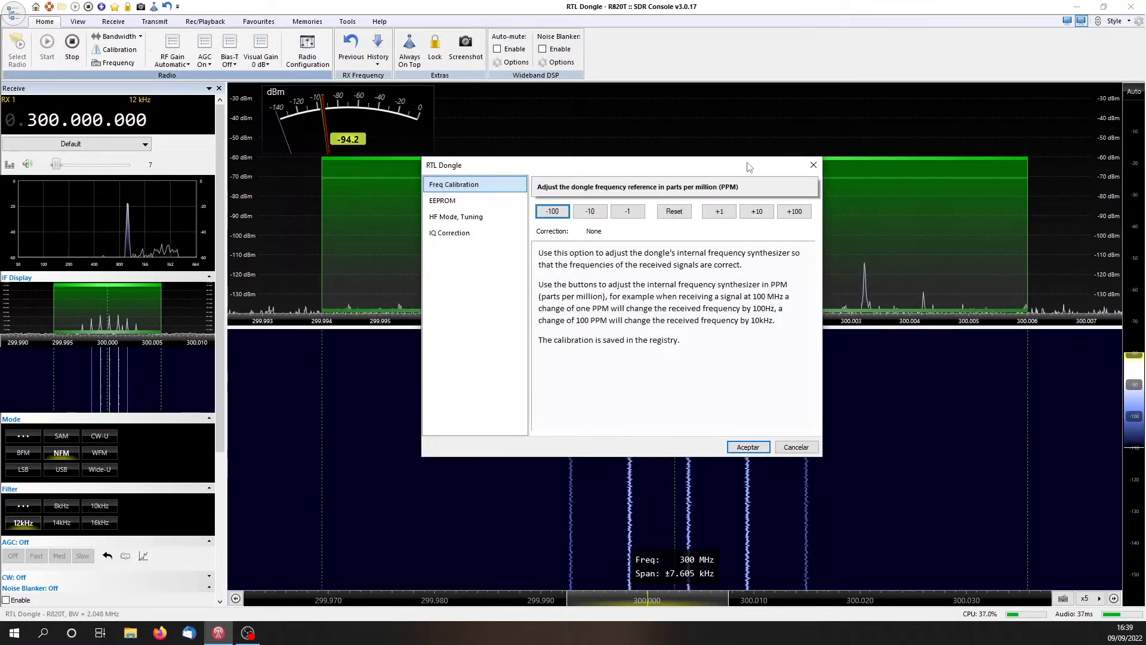
left_click_drag(758, 169, 497, 250)
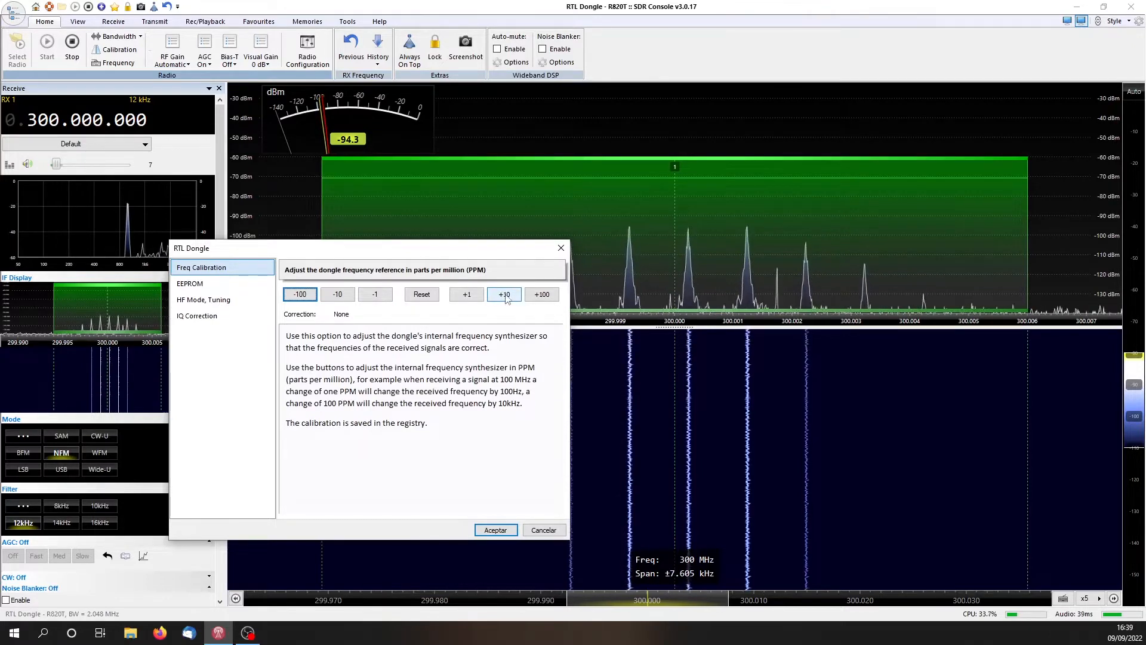
left_click(542, 296)
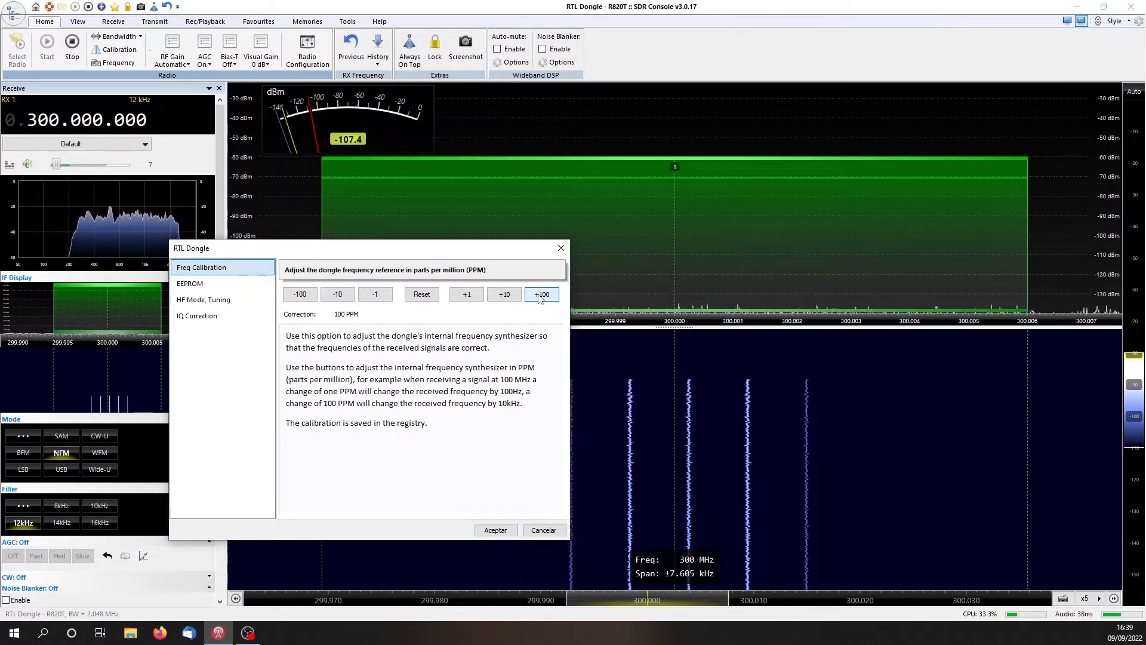
left_click(300, 295)
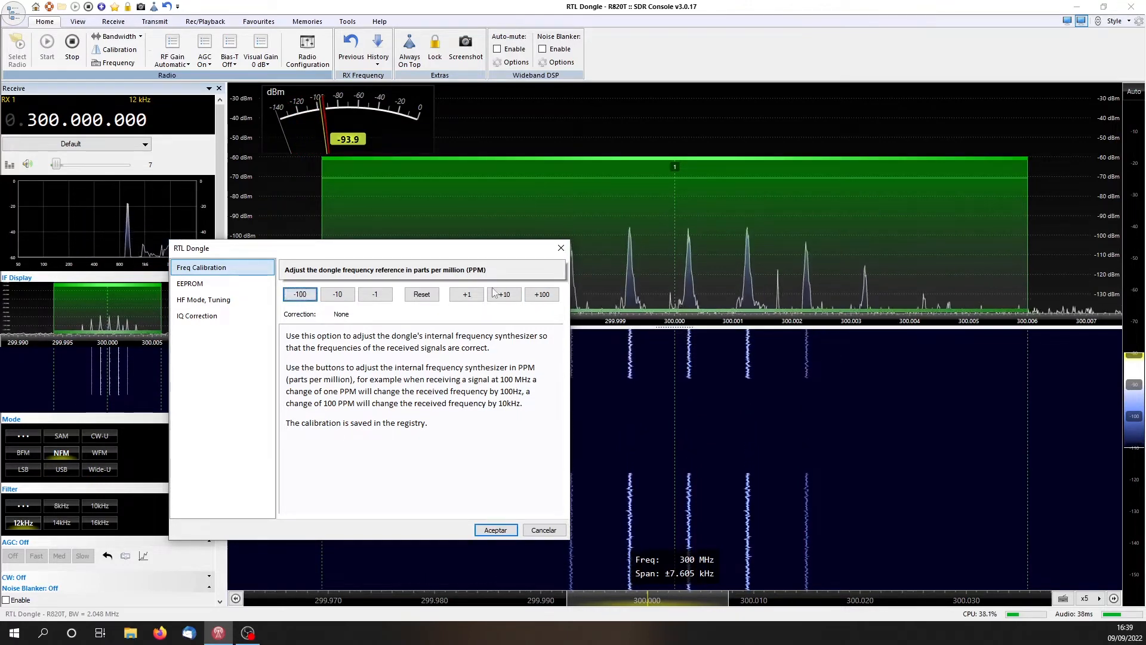
left_click(468, 295)
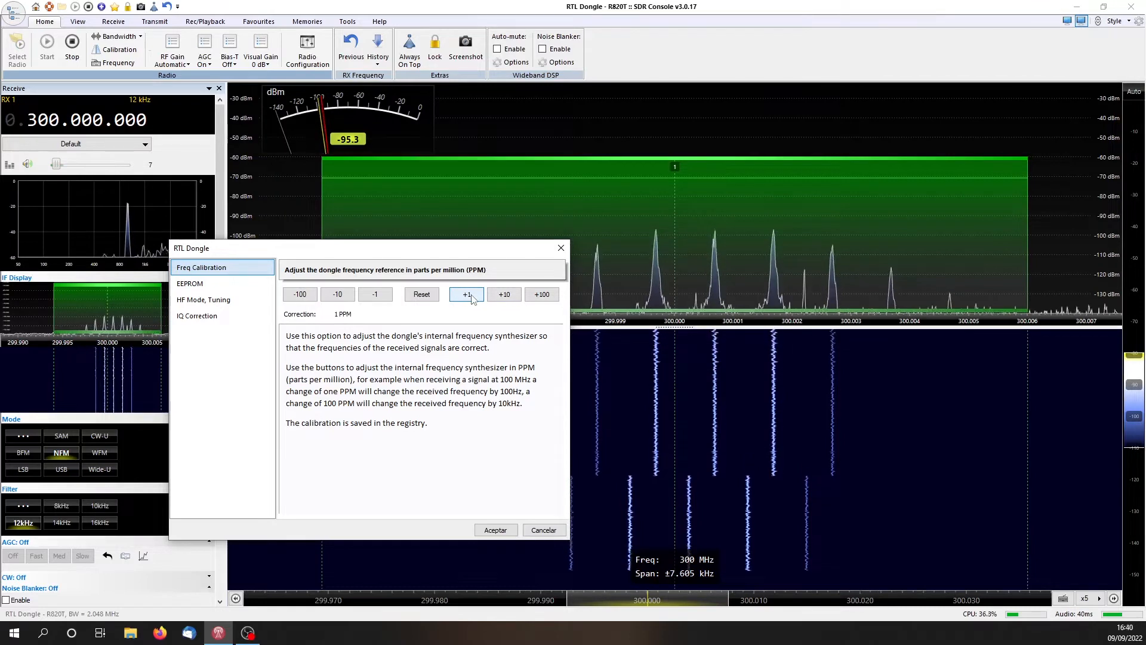
left_click(375, 295)
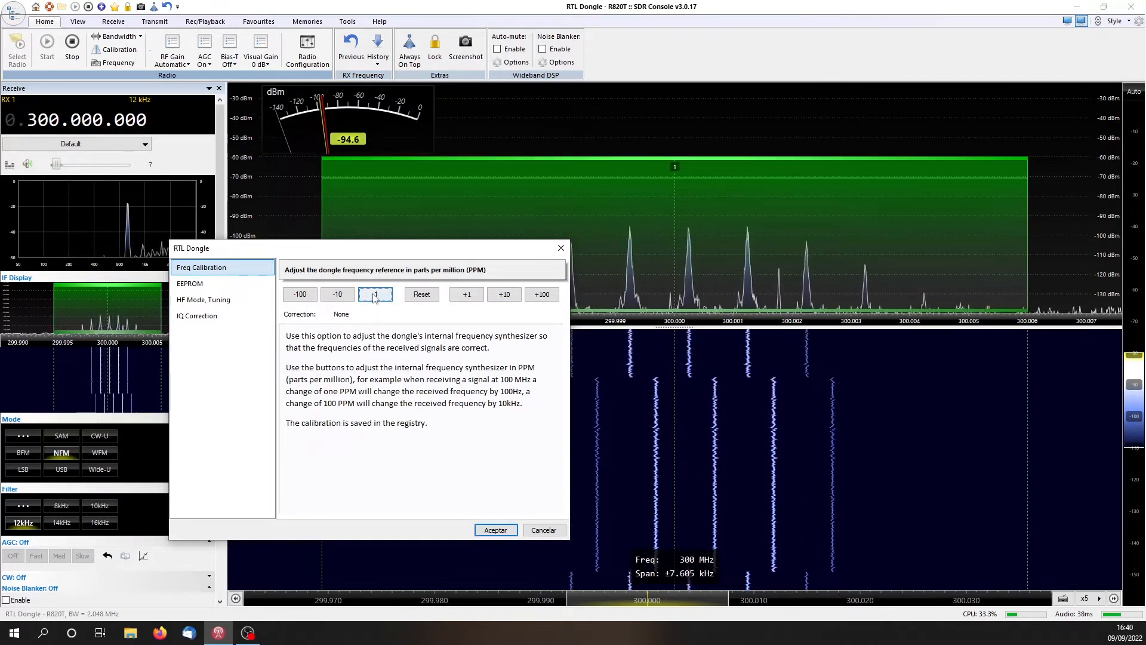
left_click(421, 299)
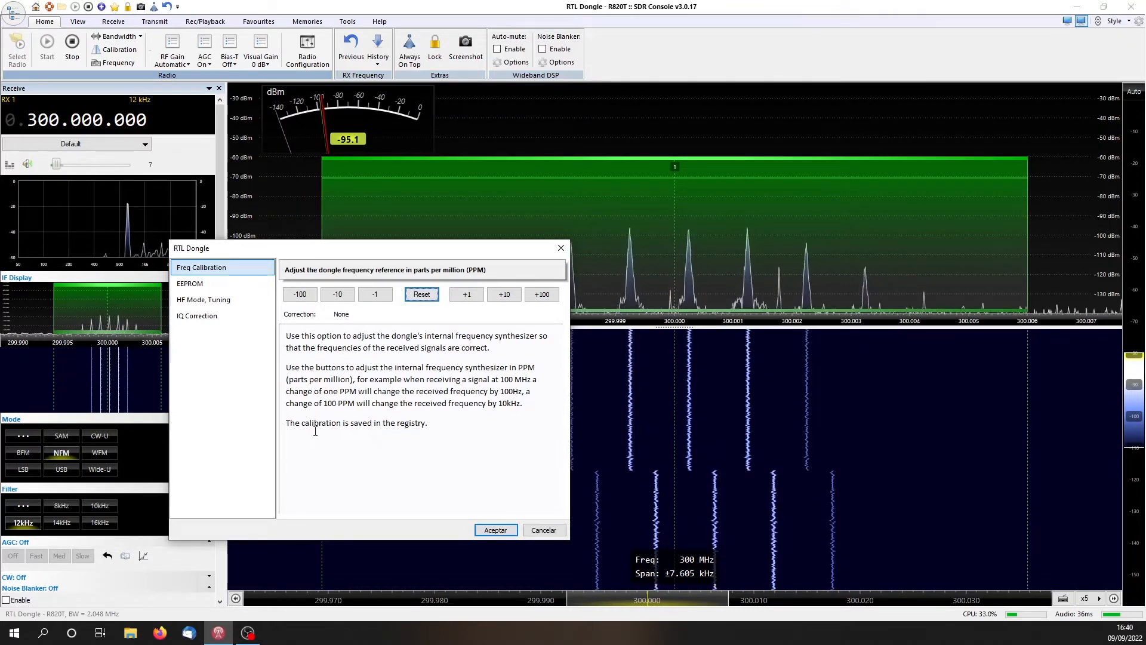
left_click(496, 530)
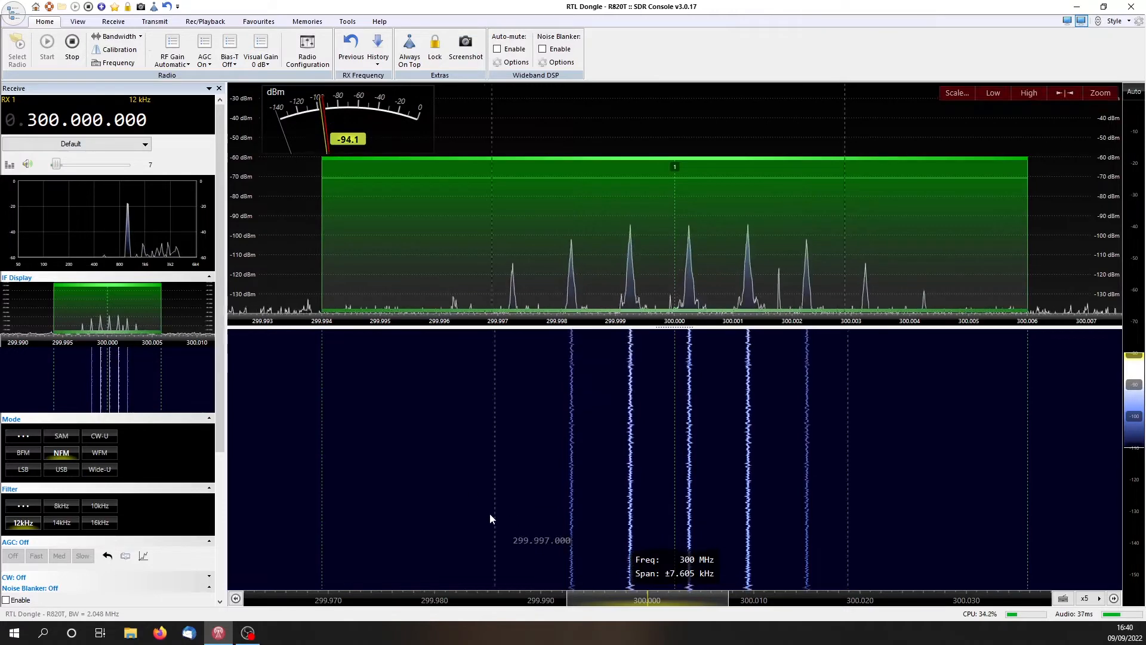
Step: Set the receiver's PPM calibration correction to +1.240 PPM to align the middle signal peak with 300 MHz
left_click(113, 51)
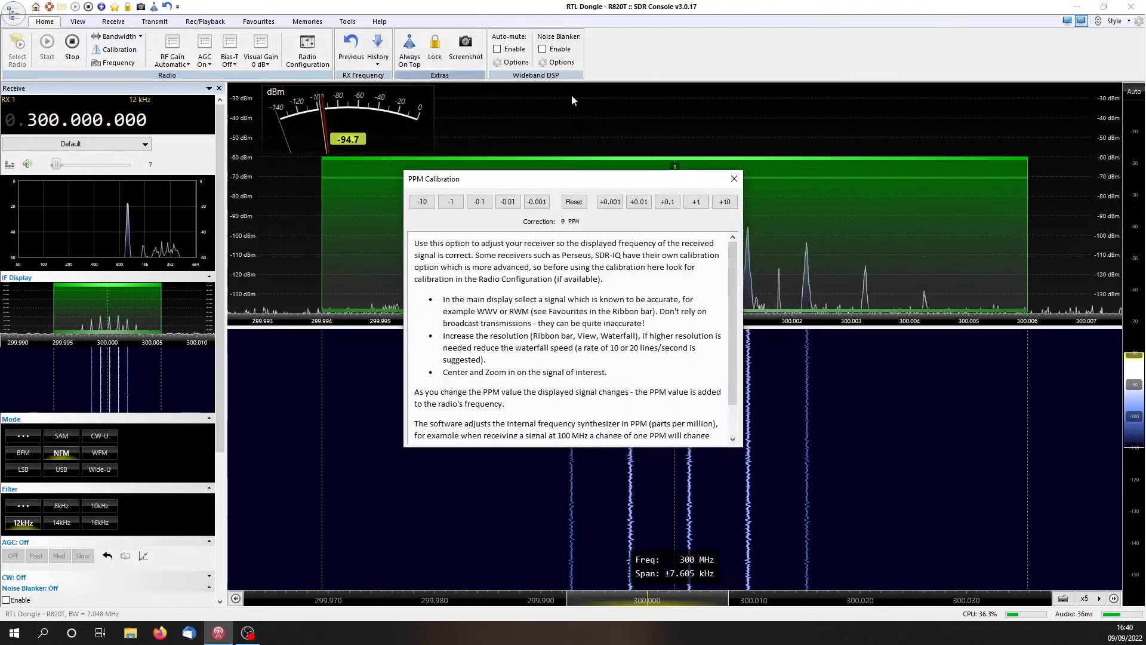
left_click_drag(595, 182, 331, 290)
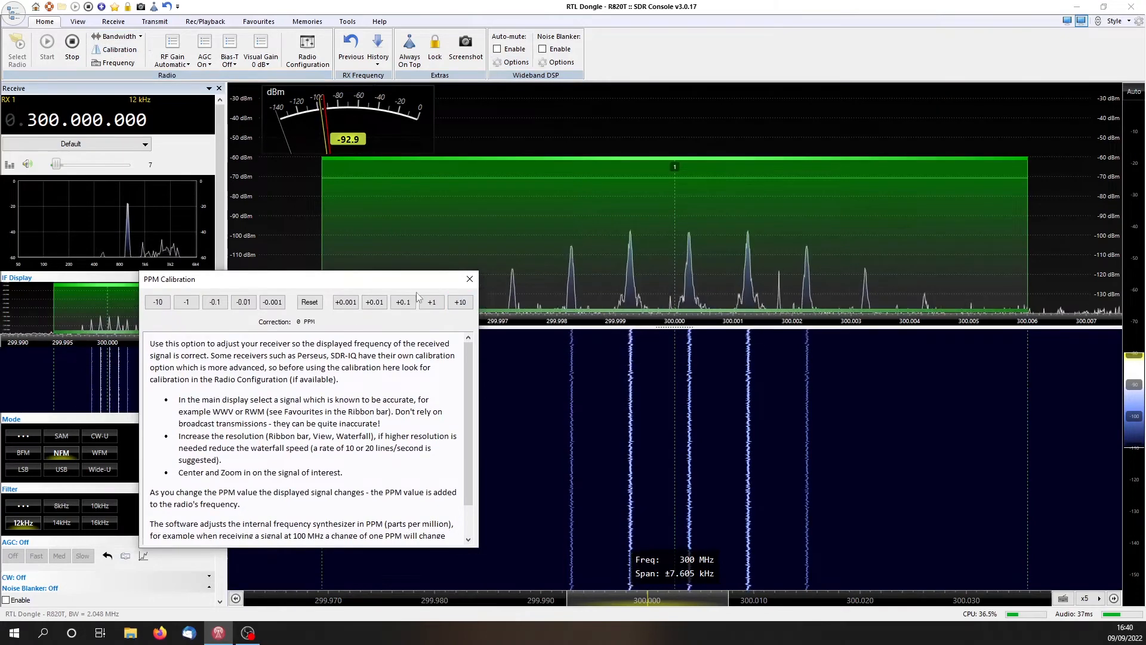
left_click(376, 303)
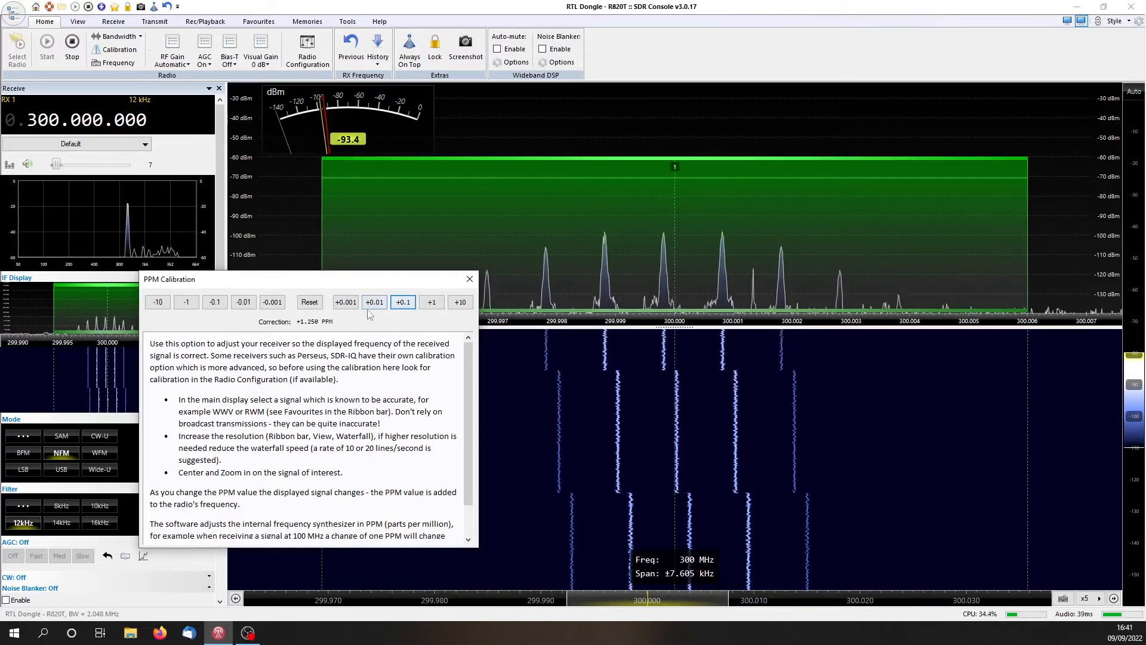
left_click(215, 301)
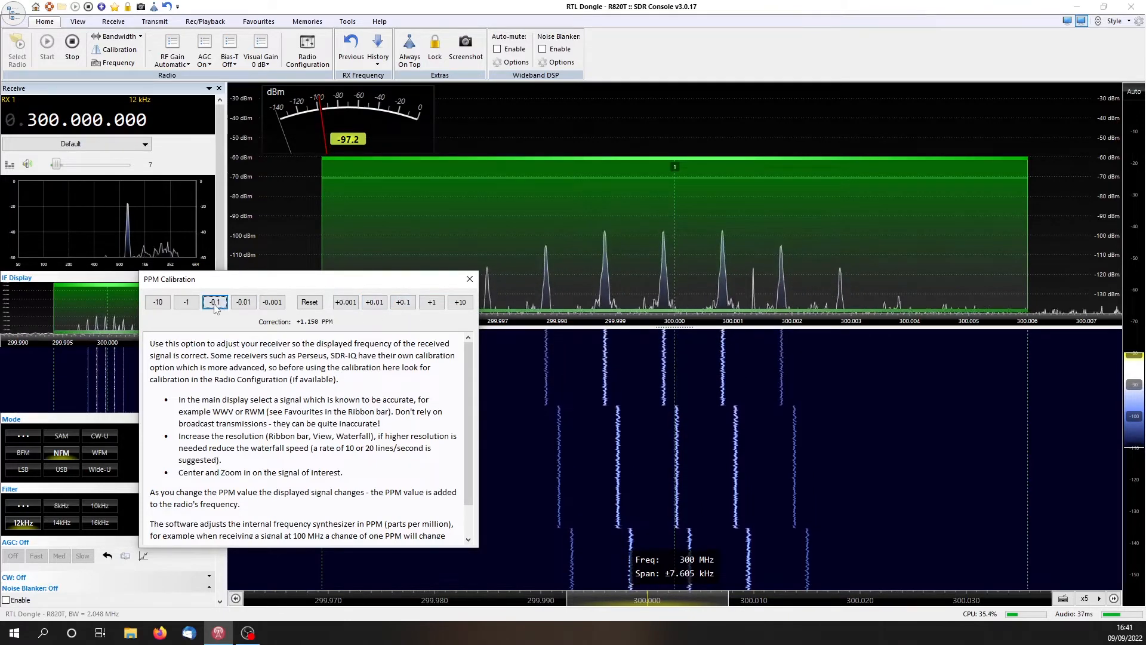
left_click(374, 302)
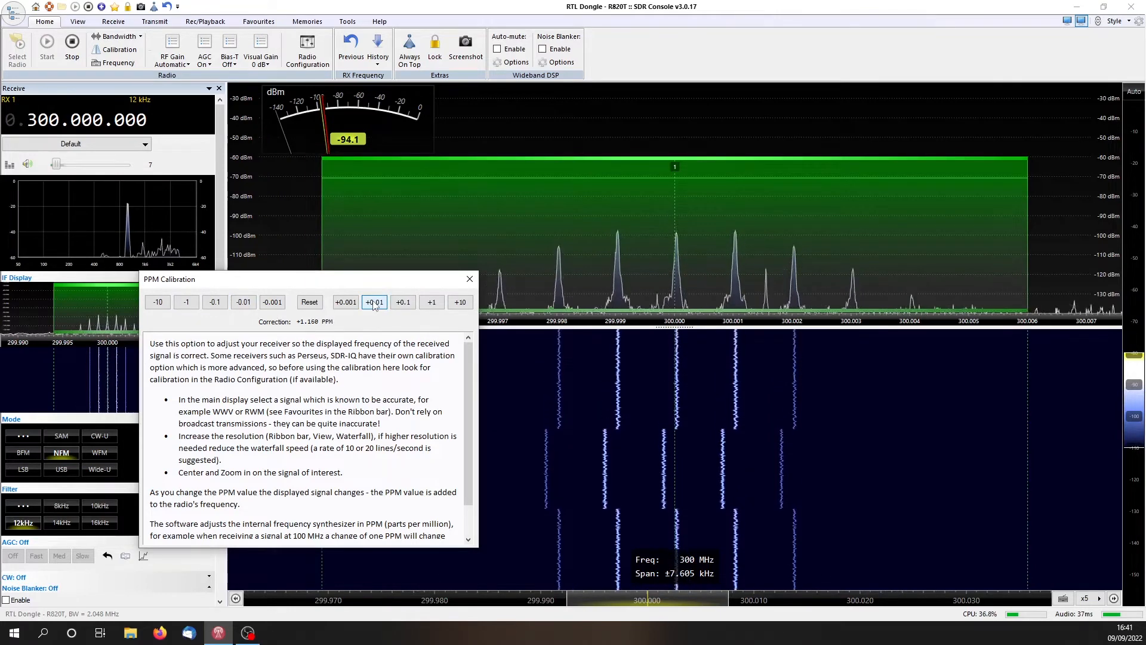
left_click(374, 302)
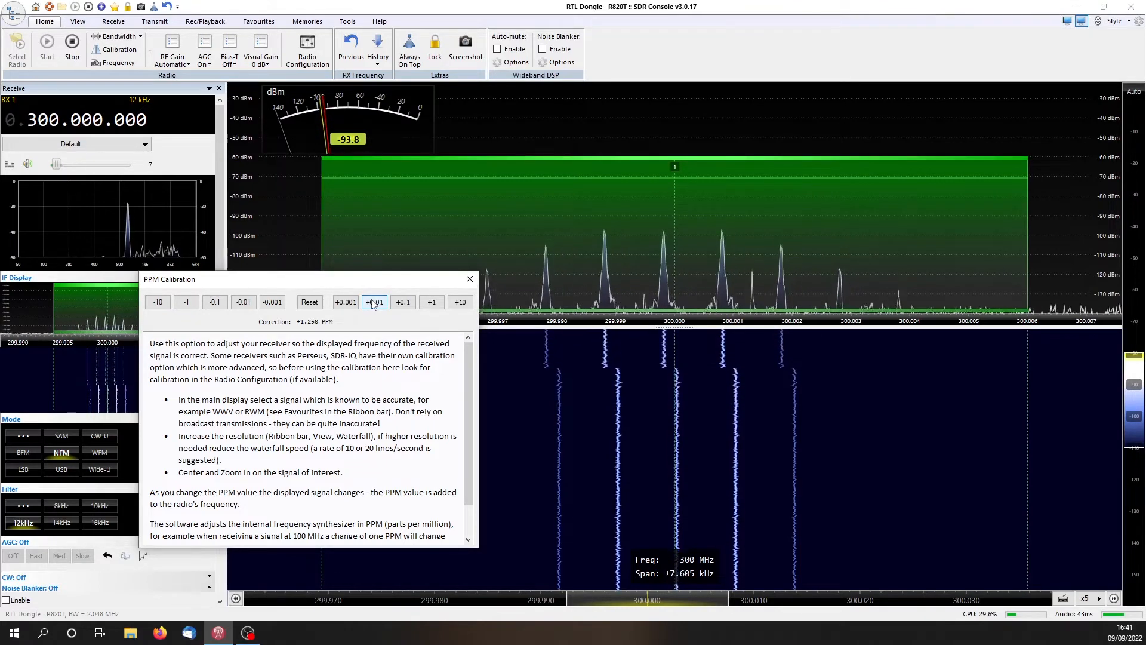
left_click(242, 303)
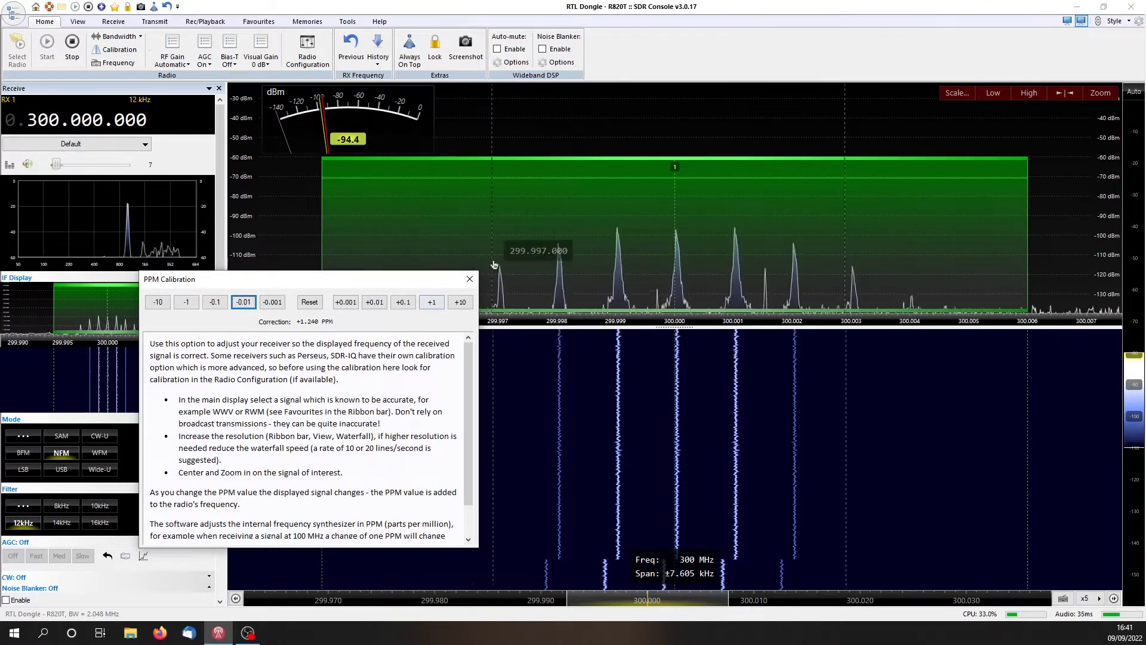
left_click(470, 280)
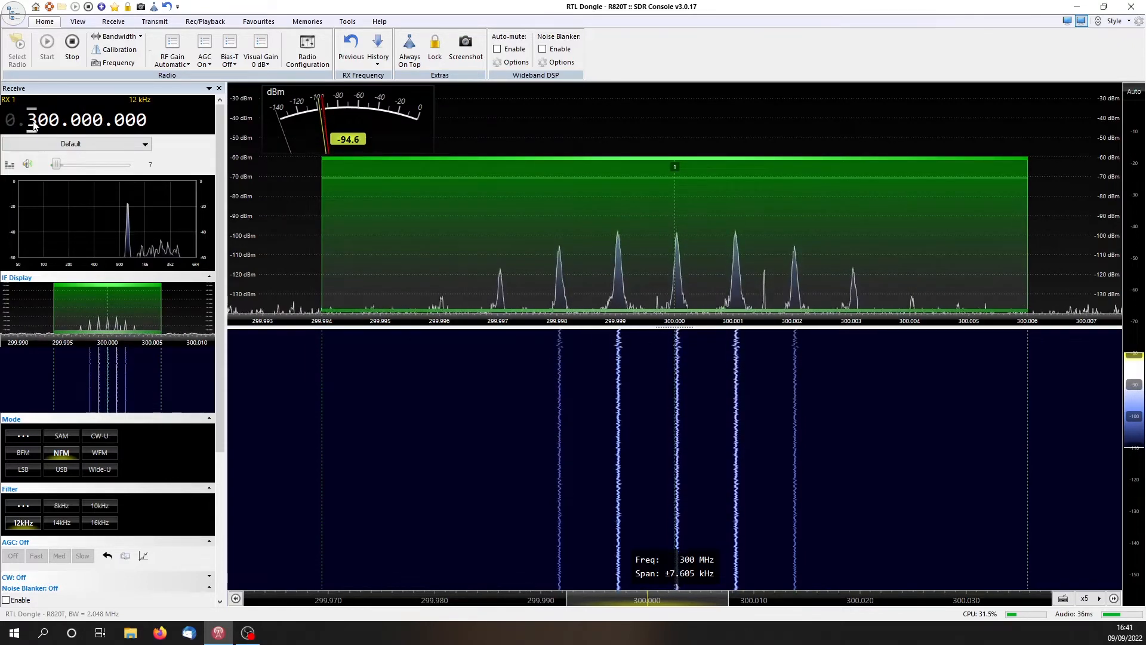
Step: Tune the receiver to 100.000.000, centre the spectrum on it and narrow the span to ±1.953 kHz to check the middle peak
scroll(33, 124, "down", 2)
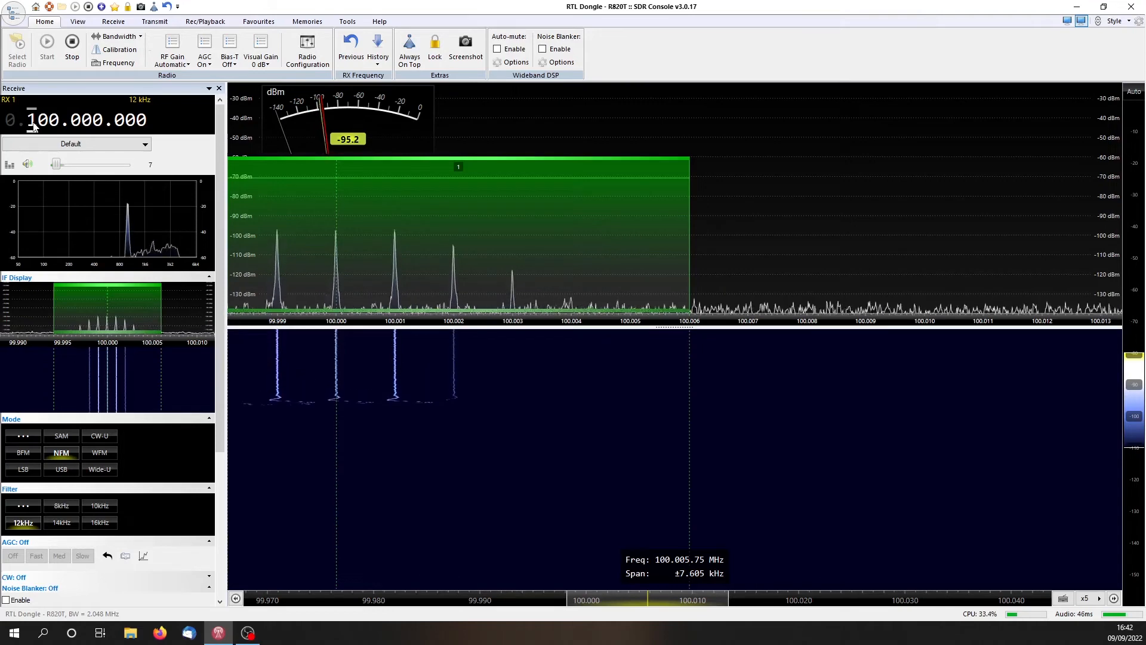
mouse_move(325, 314)
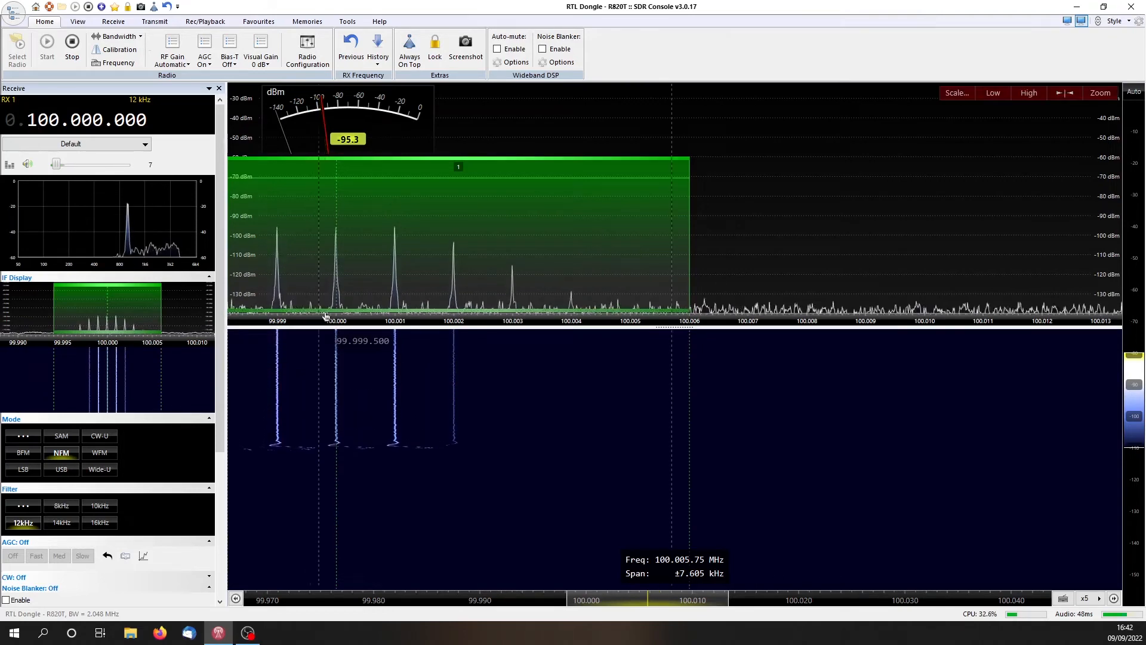
left_click(1062, 97)
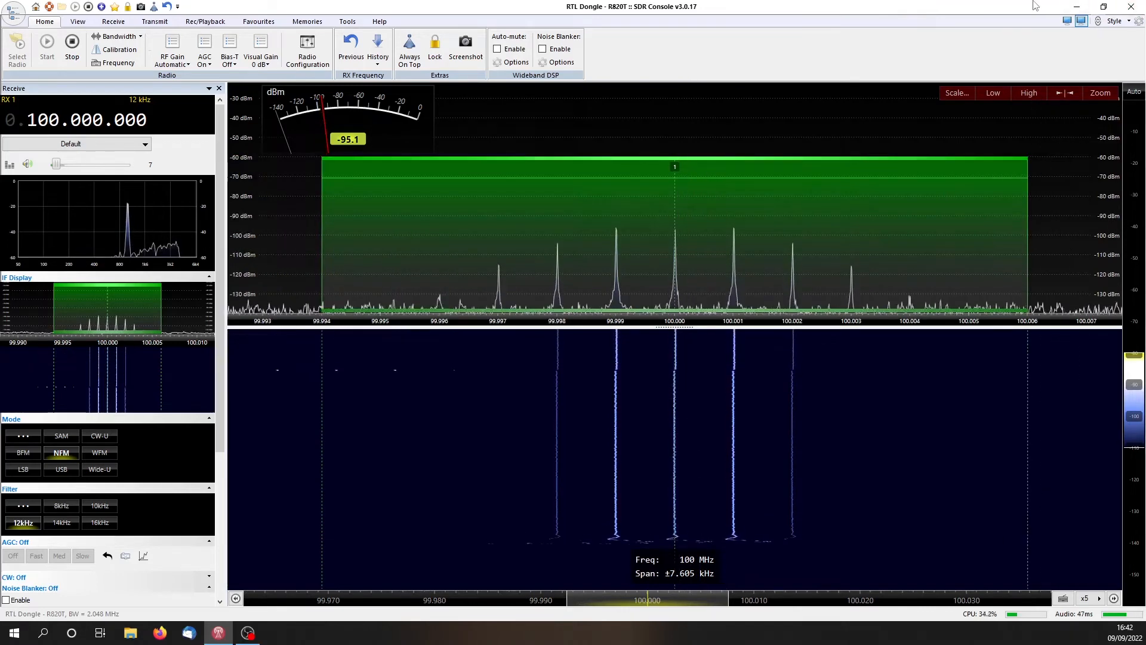
left_click(1099, 93)
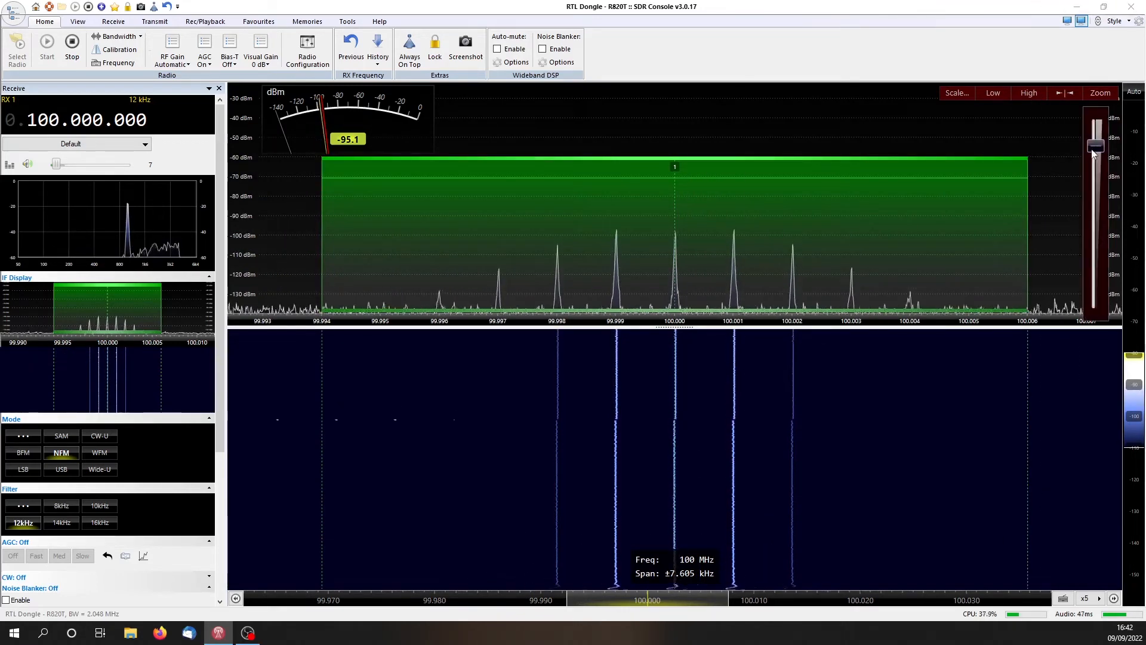
left_click_drag(1096, 145, 1097, 141)
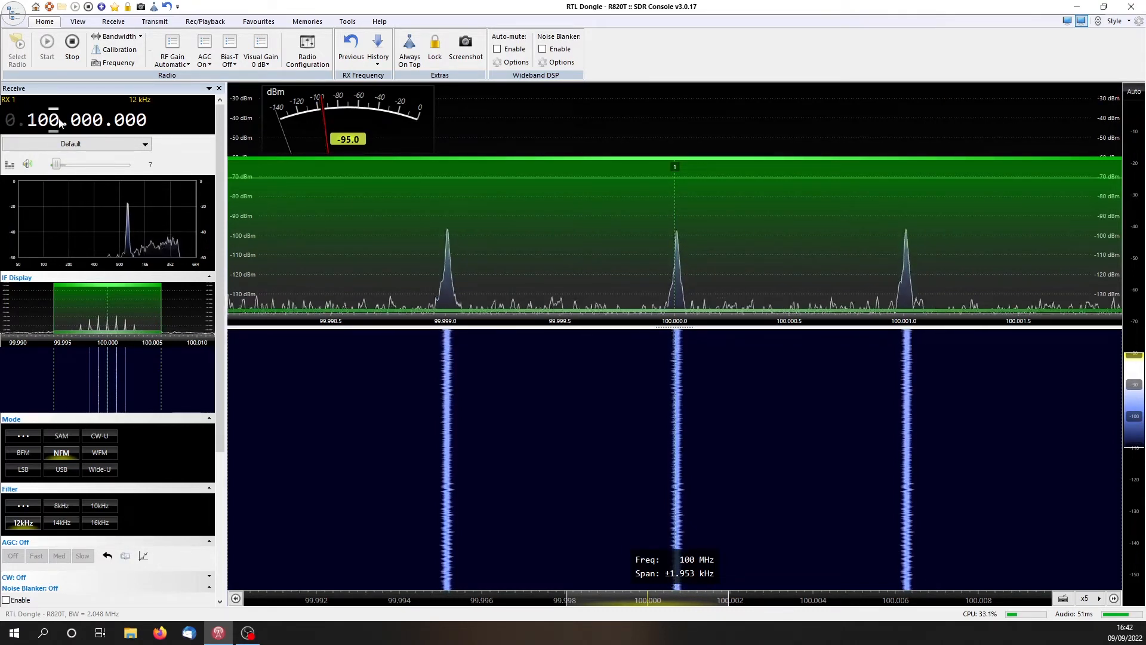
Step: Tune the receiver down to 7.000.000
scroll(59, 122, "down", 1)
scroll(45, 124, "down", 5)
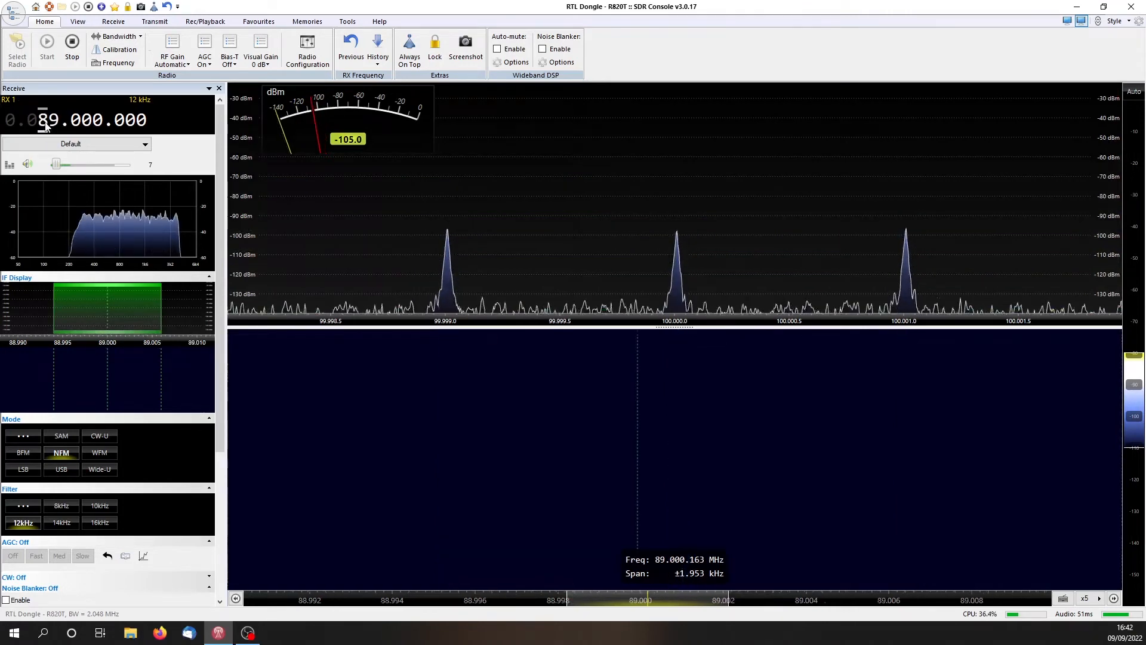
scroll(45, 125, "down", 4)
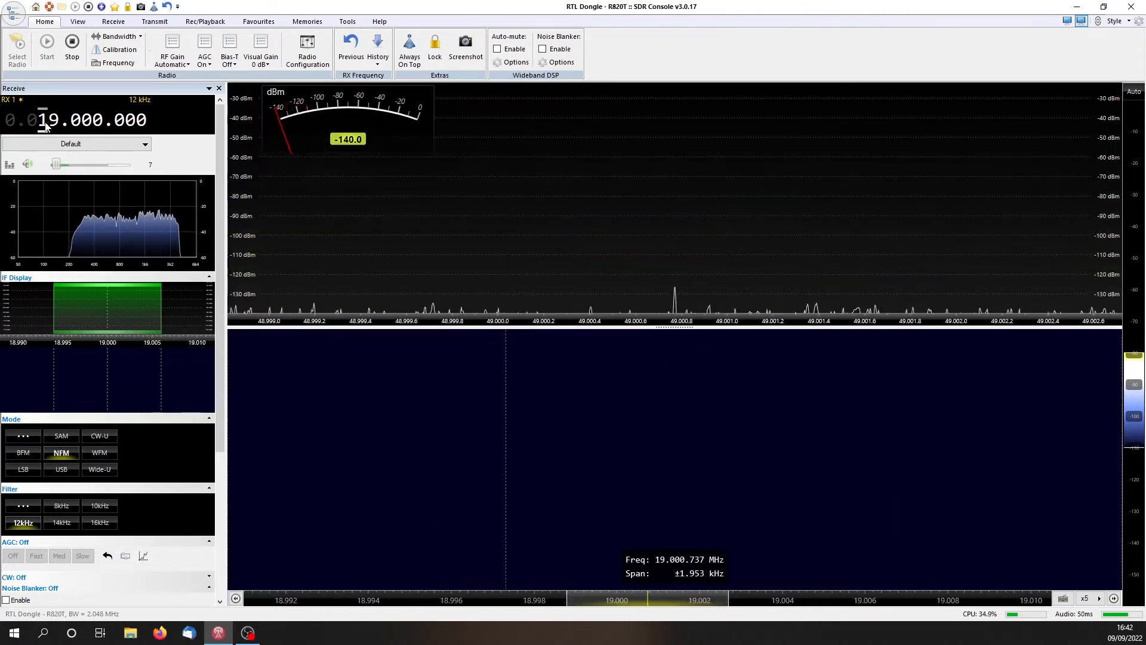
scroll(52, 122, "down", 2)
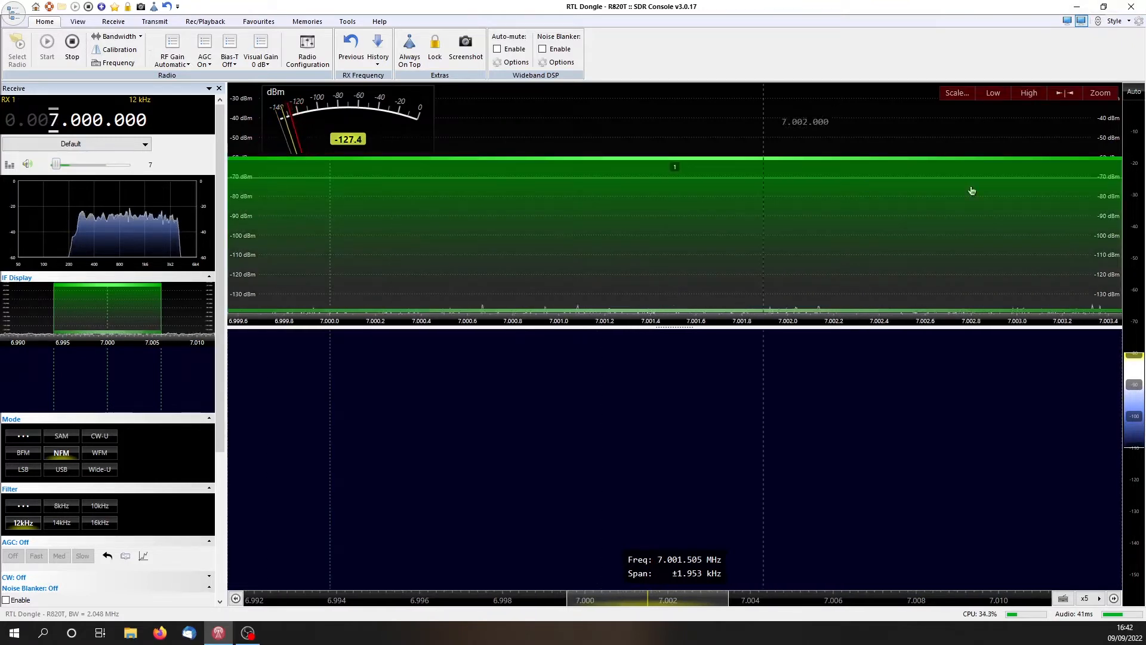
Step: Centre the spectrum on 7 MHz and widen the displayed span to ±117.163 kHz
left_click(1102, 93)
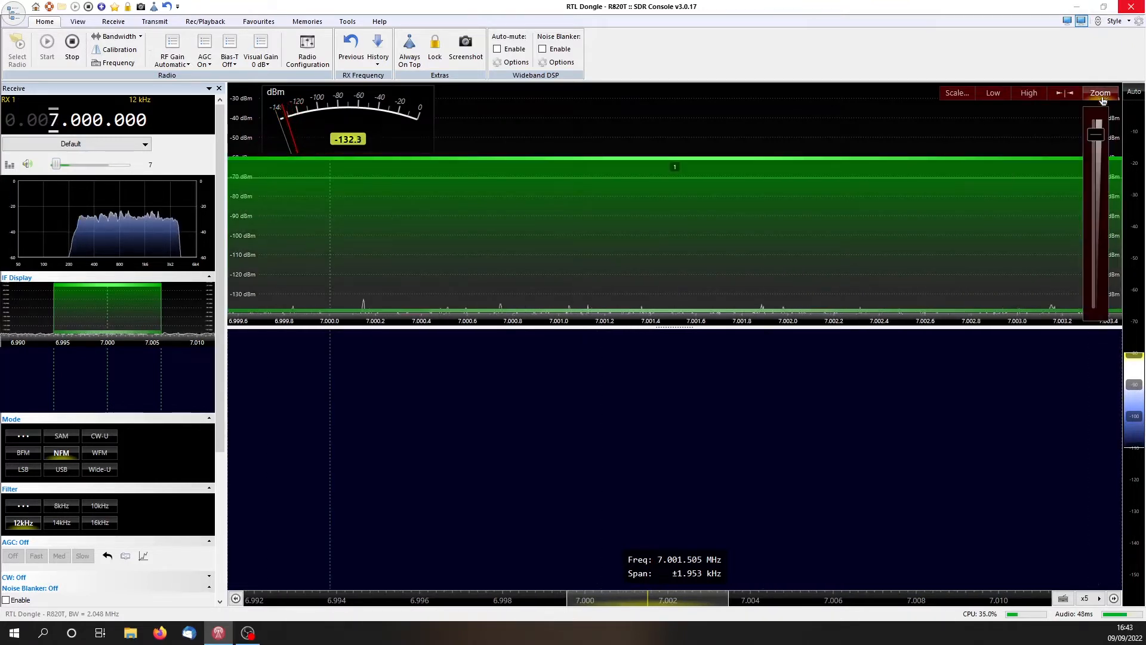
left_click_drag(1096, 139, 1098, 150)
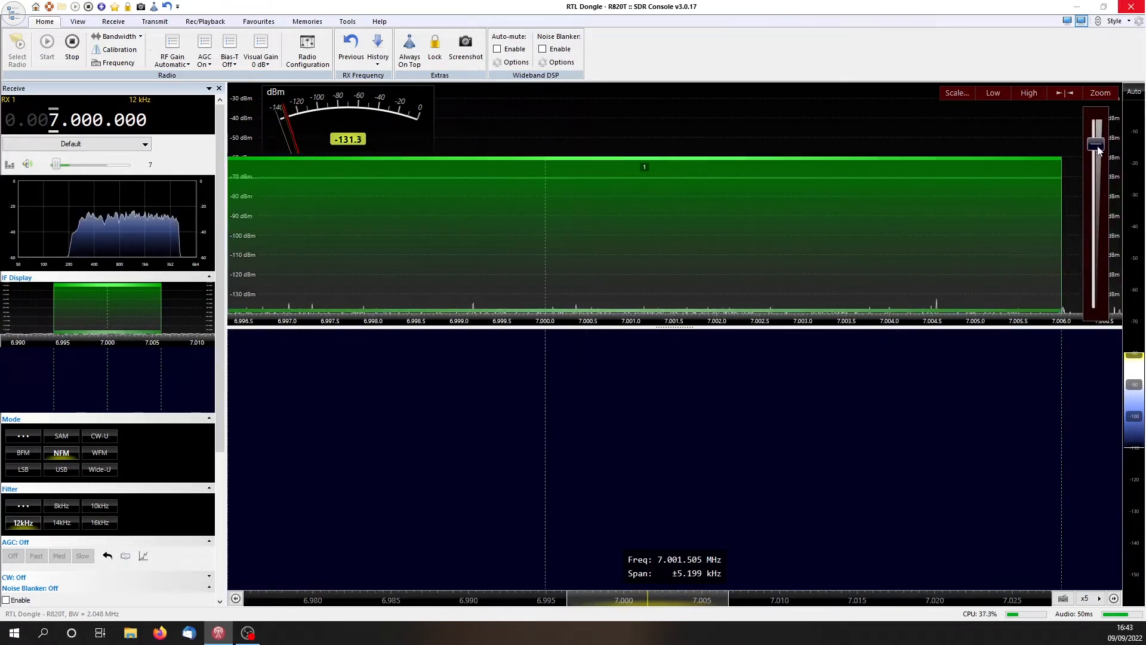
left_click(1071, 93)
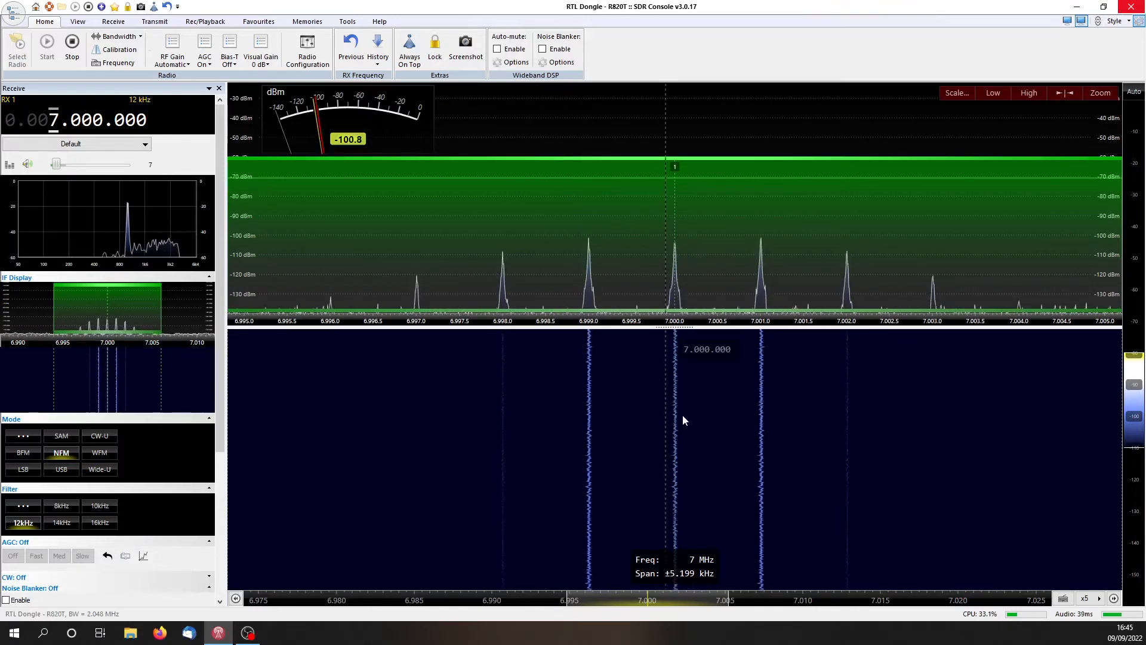
left_click(1073, 97)
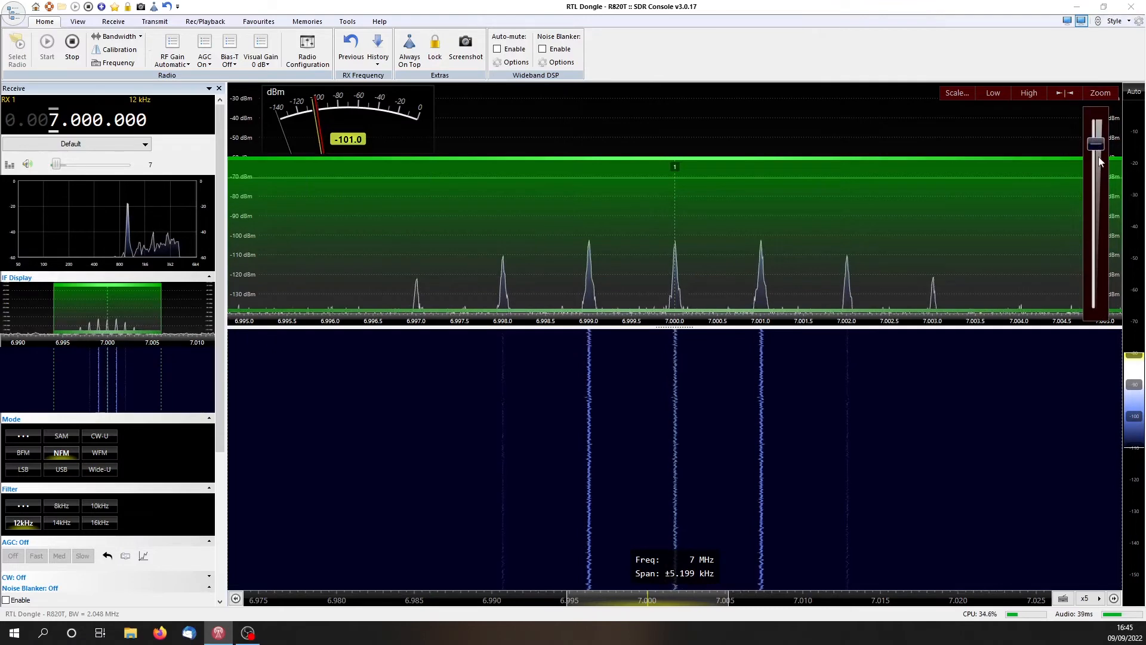
left_click_drag(1101, 161, 1099, 206)
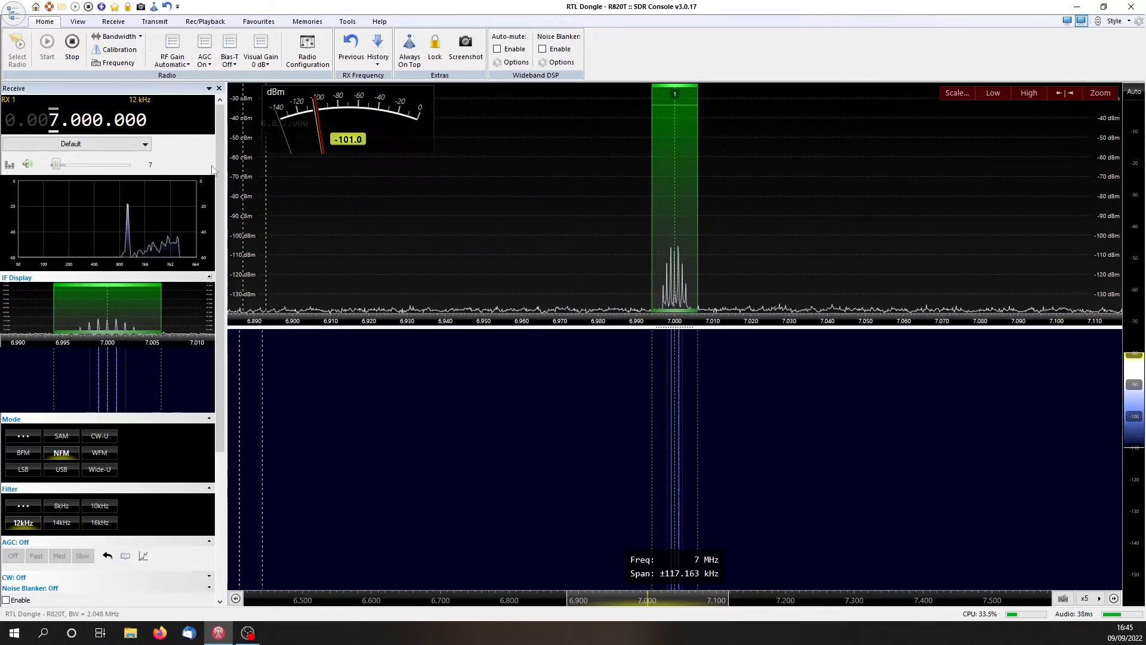
left_click(1135, 7)
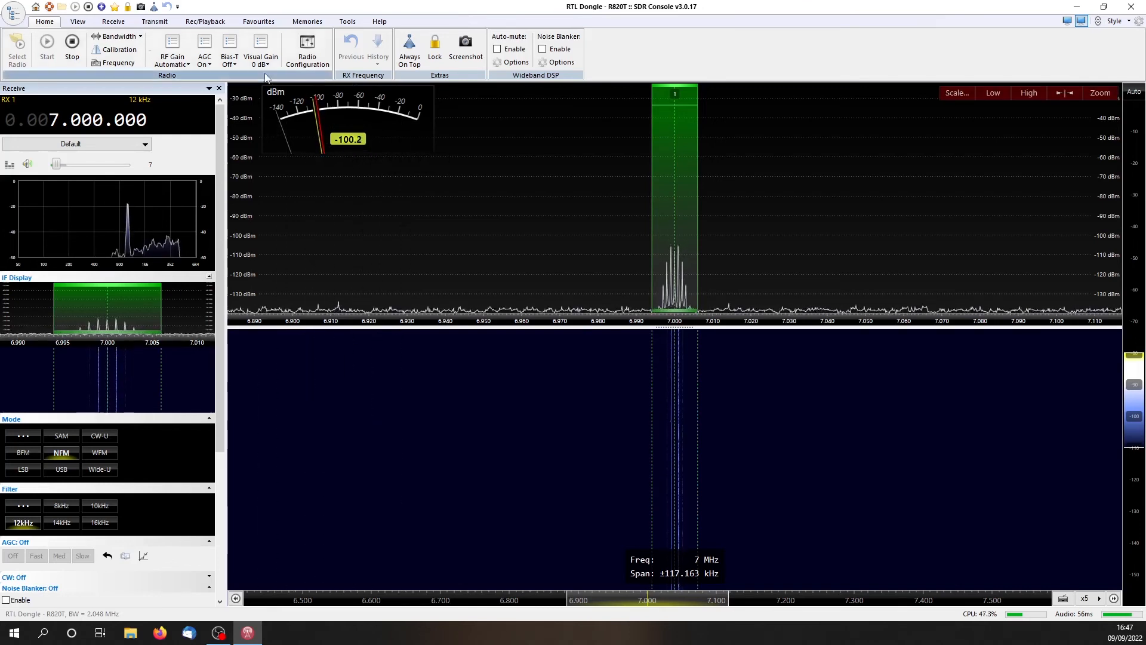
Step: Step the receiver up in 1 kHz increments to 7.010.000 and back down to 7.000.000 across the signal peaks
scroll(101, 127, "up", 1)
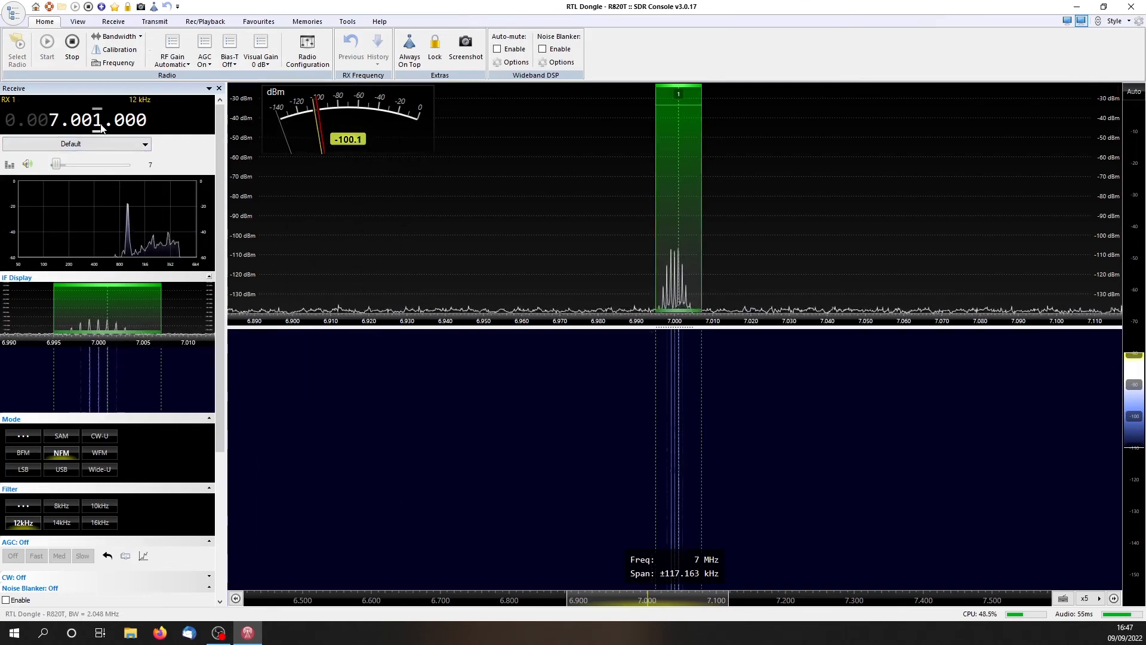
scroll(102, 127, "up", 1)
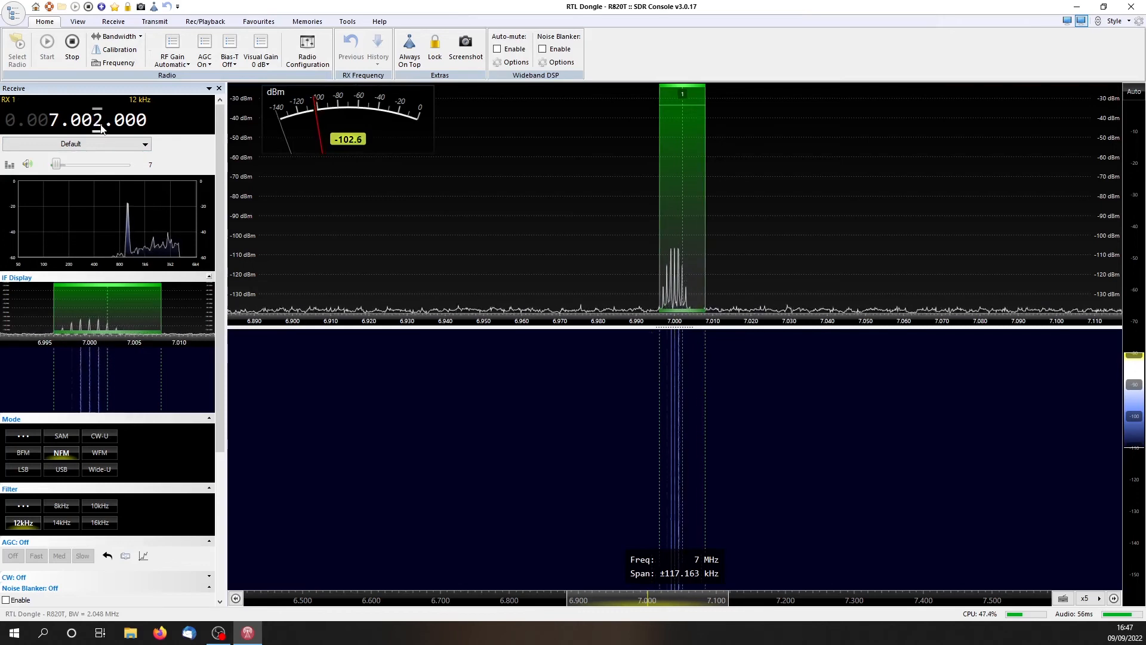
scroll(101, 127, "up", 5)
scroll(102, 127, "up", 3)
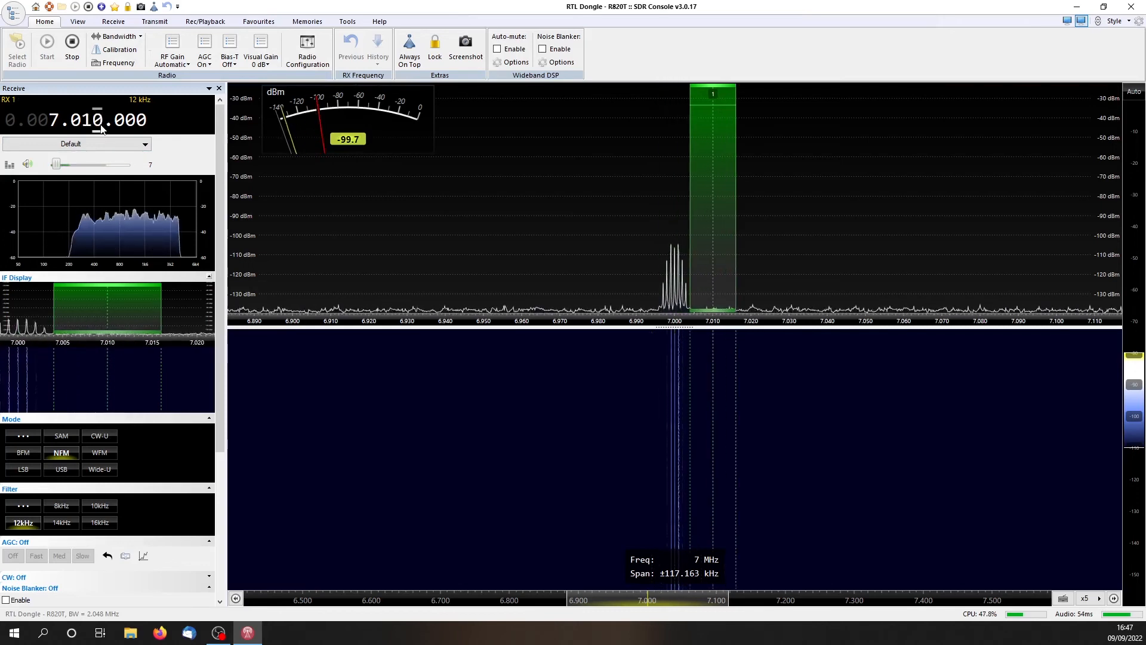
scroll(101, 127, "down", 1)
scroll(101, 127, "down", 3)
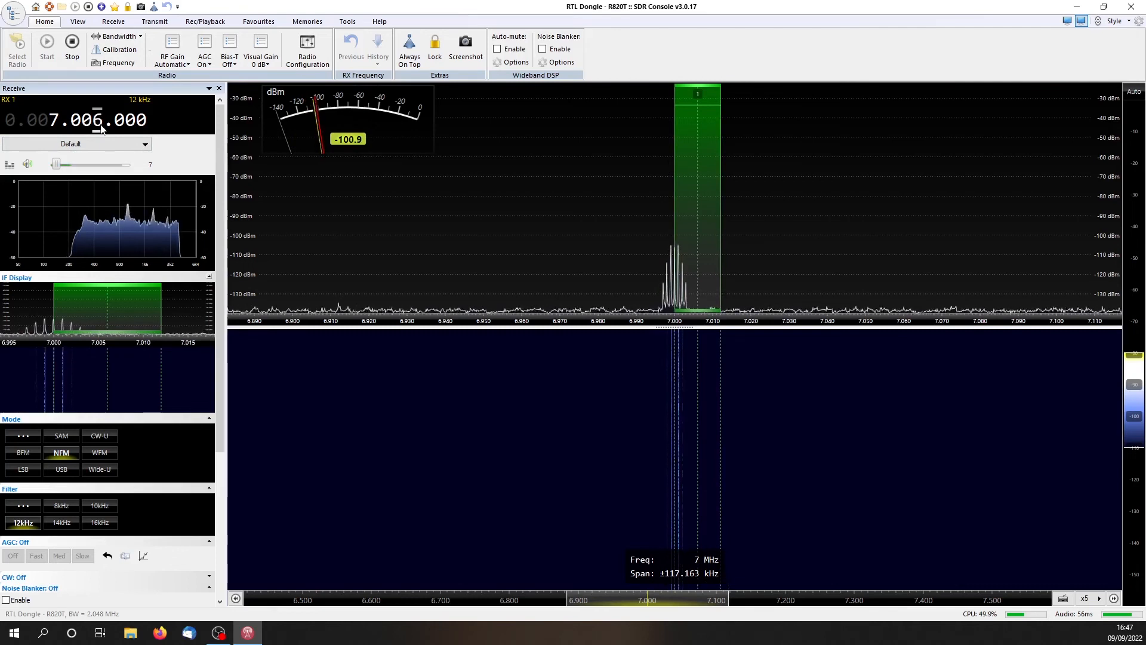
scroll(101, 127, "down", 1)
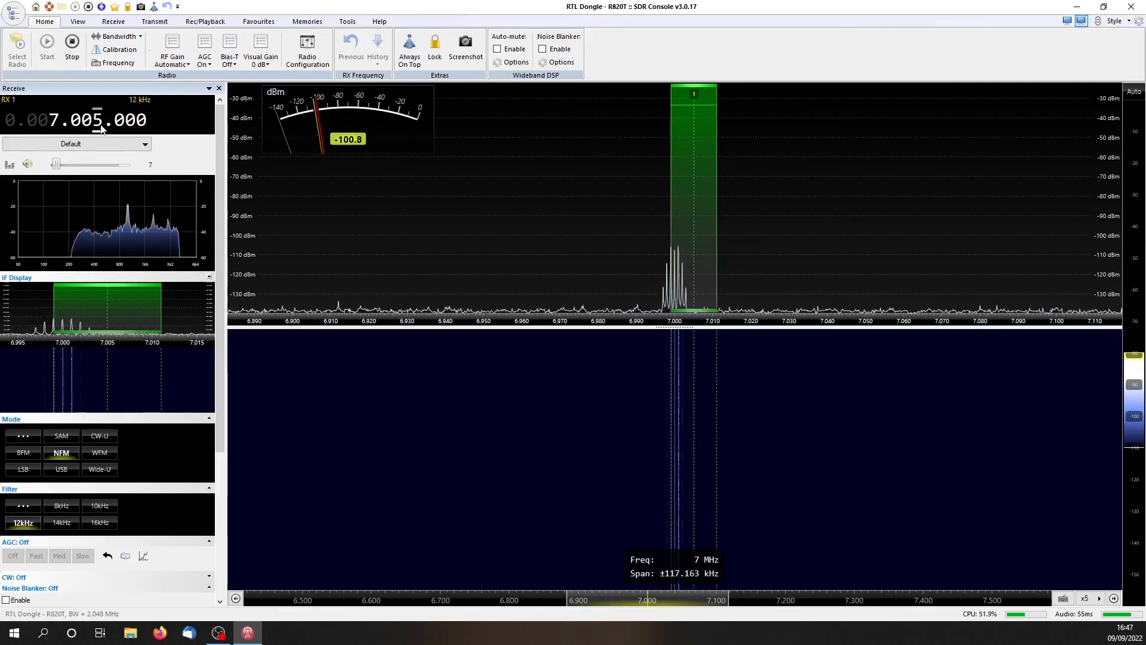
scroll(102, 127, "down", 1)
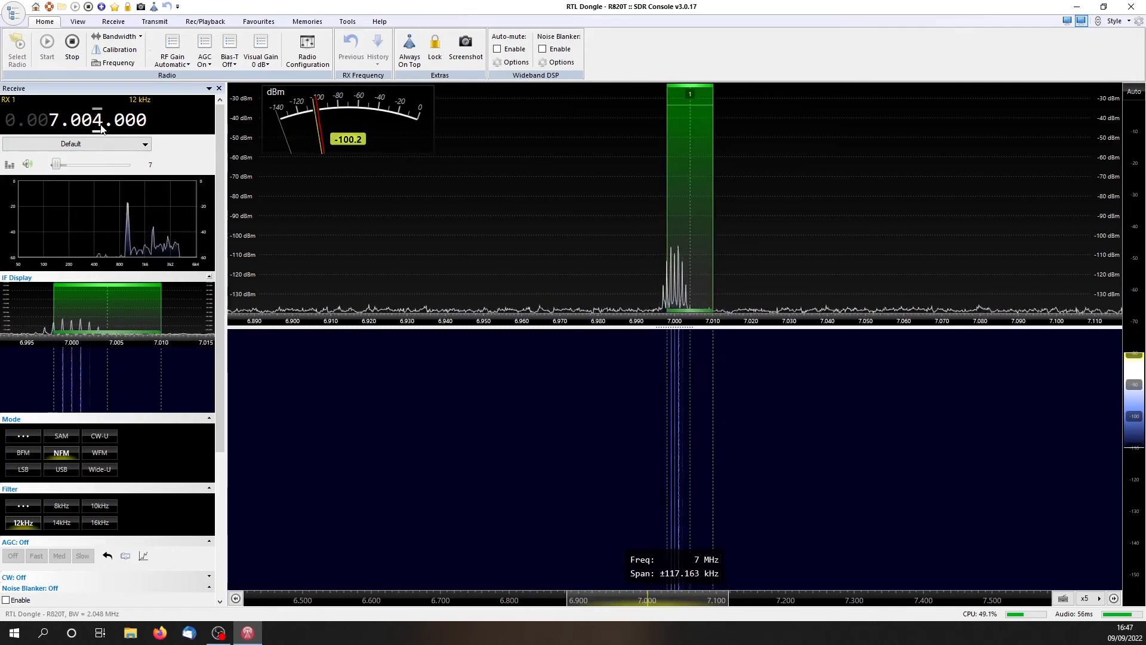
scroll(102, 127, "down", 2)
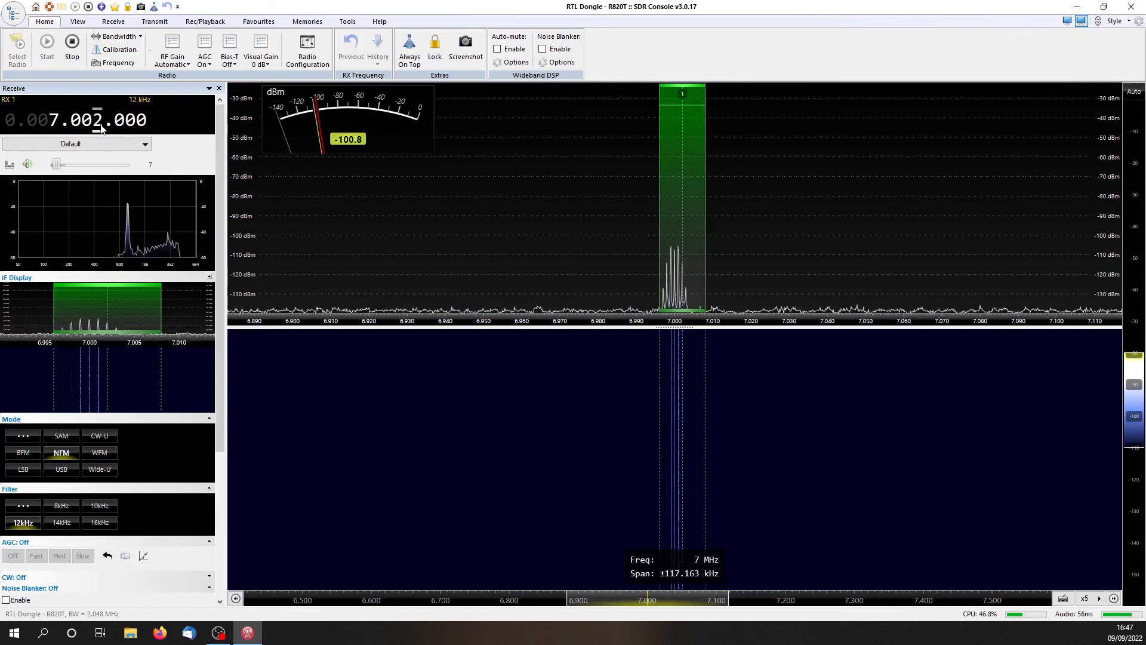
scroll(101, 127, "down", 1)
scroll(102, 128, "down", 1)
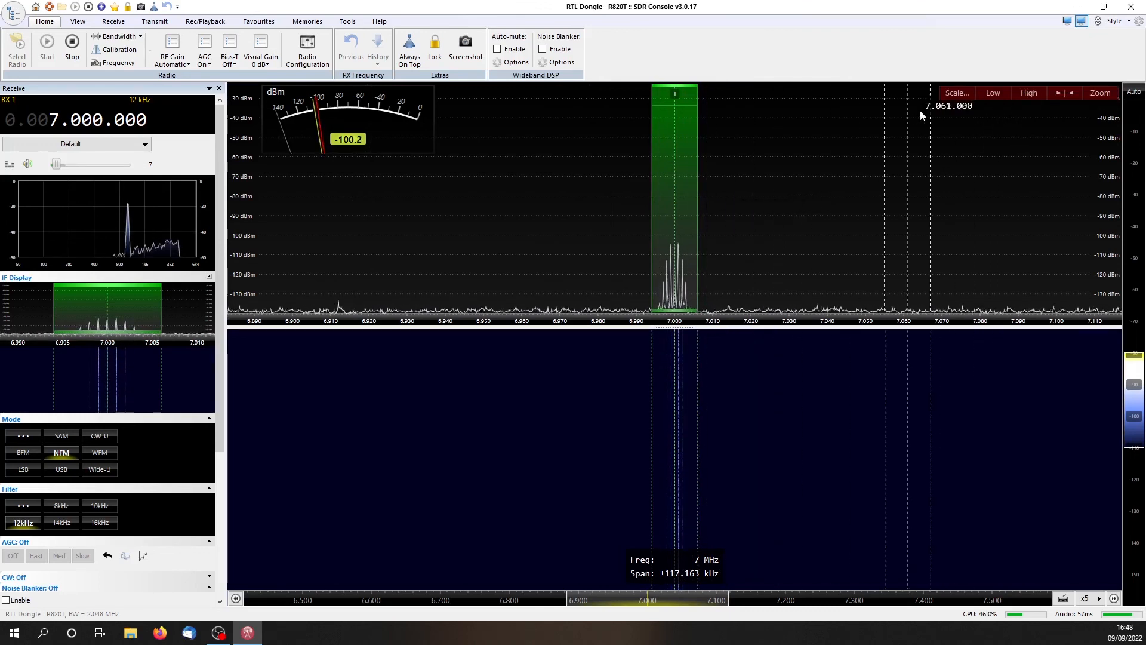
Step: Change the signal level scale from dBm to S-Units
left_click(955, 94)
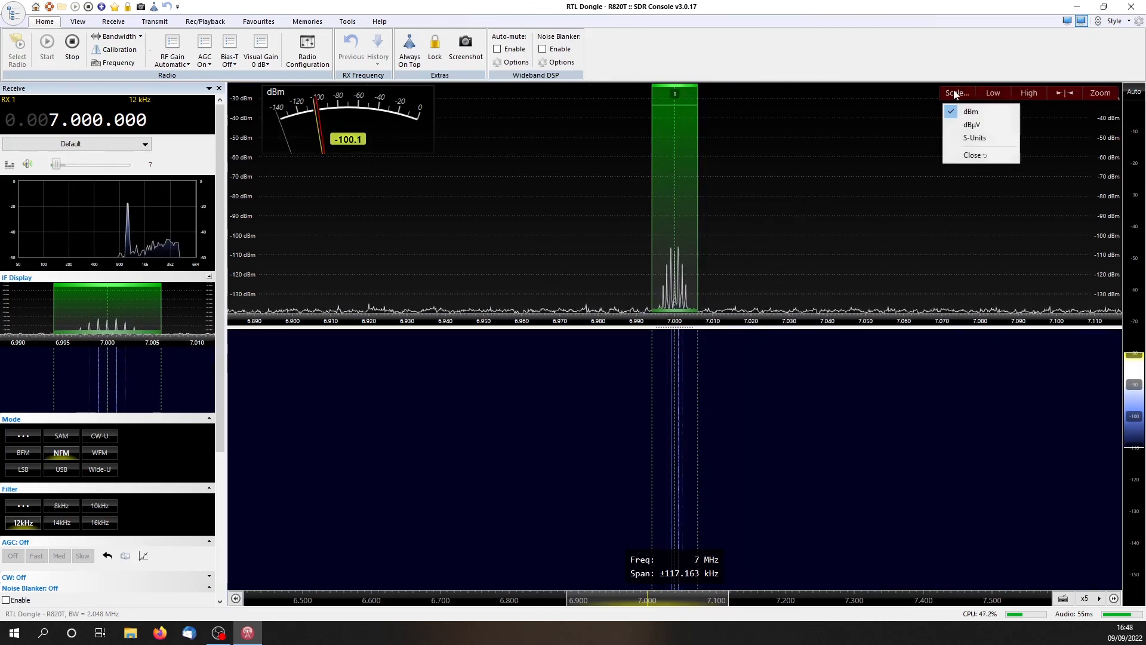
left_click(970, 137)
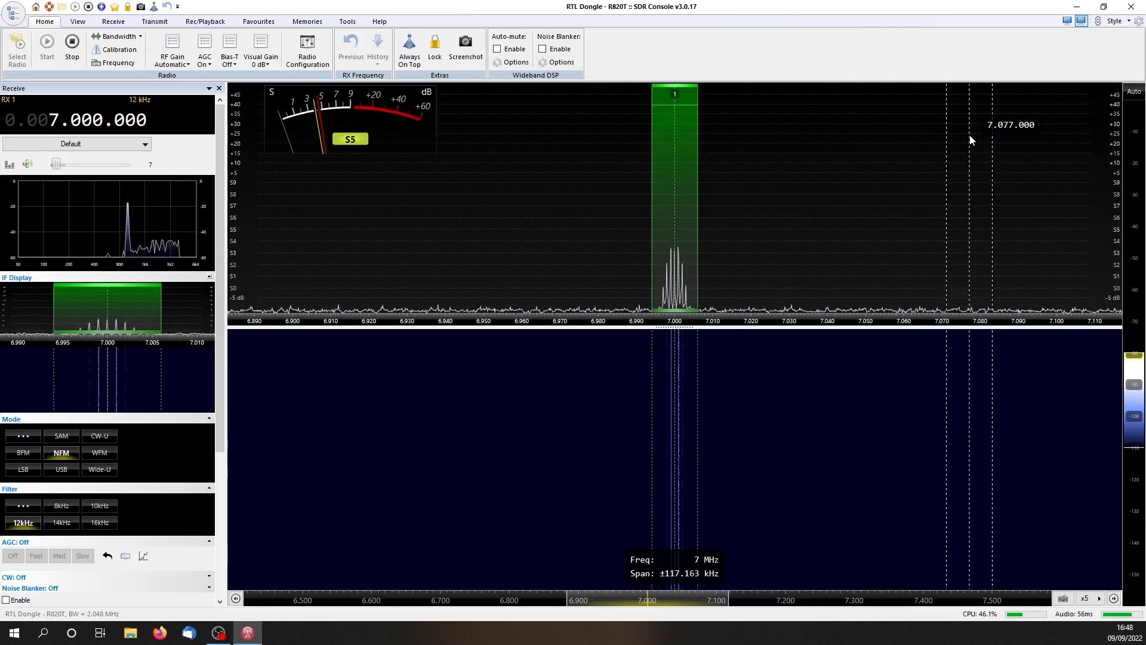